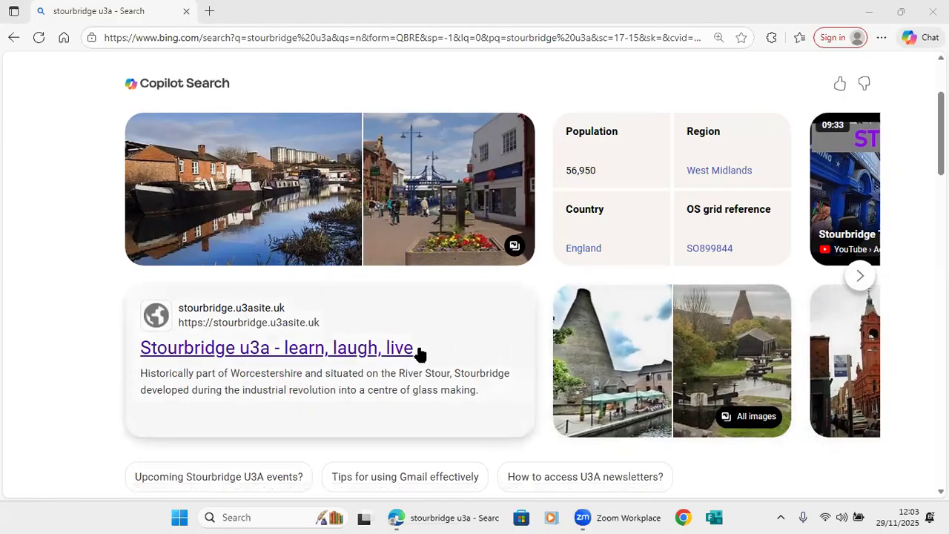
Open the 'Stourbridge u3a - learn, laugh, live' result from the Bing search results.
{"action": "left_click", "coordinate": [357, 353]}
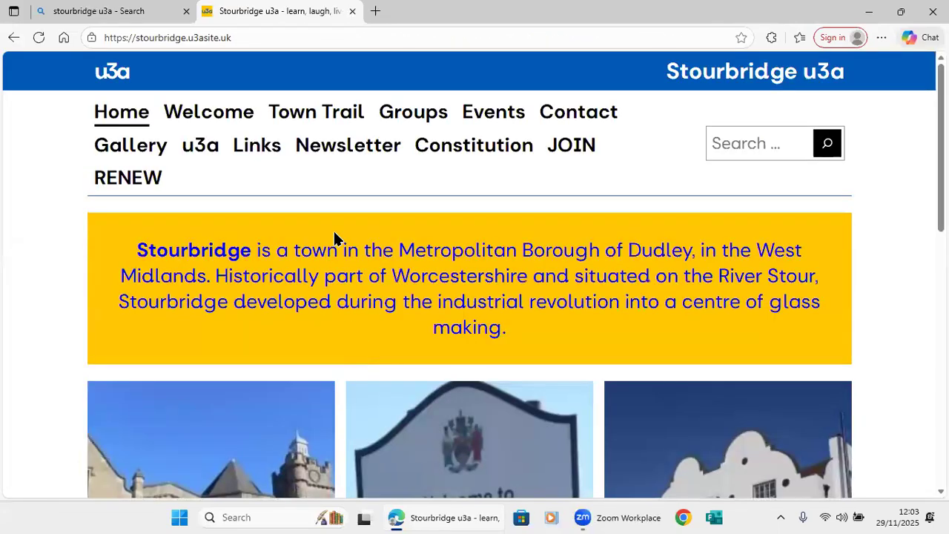
Append /wp-admin to the site address and log in with the autofilled saved credentials.
{"action": "left_click", "coordinate": [288, 37]}
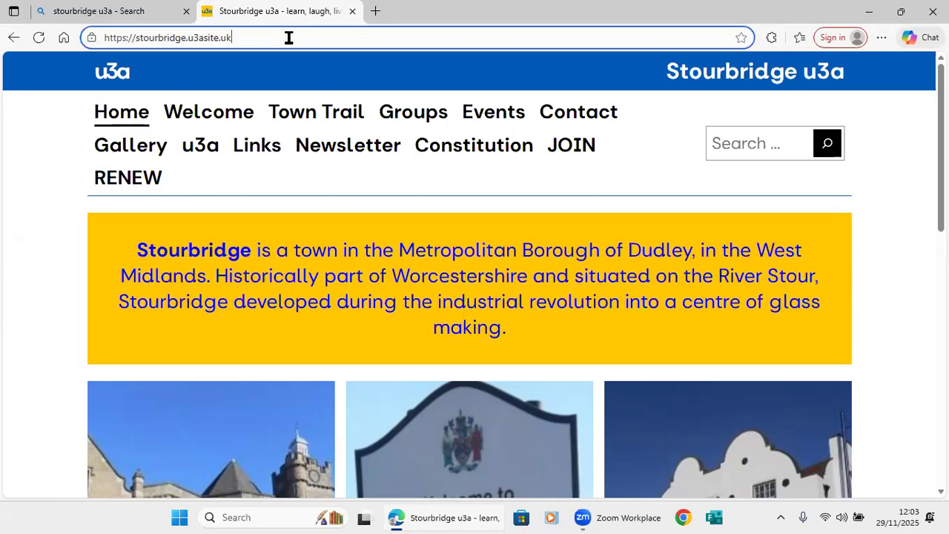
{"action": "left_click", "coordinate": [289, 37]}
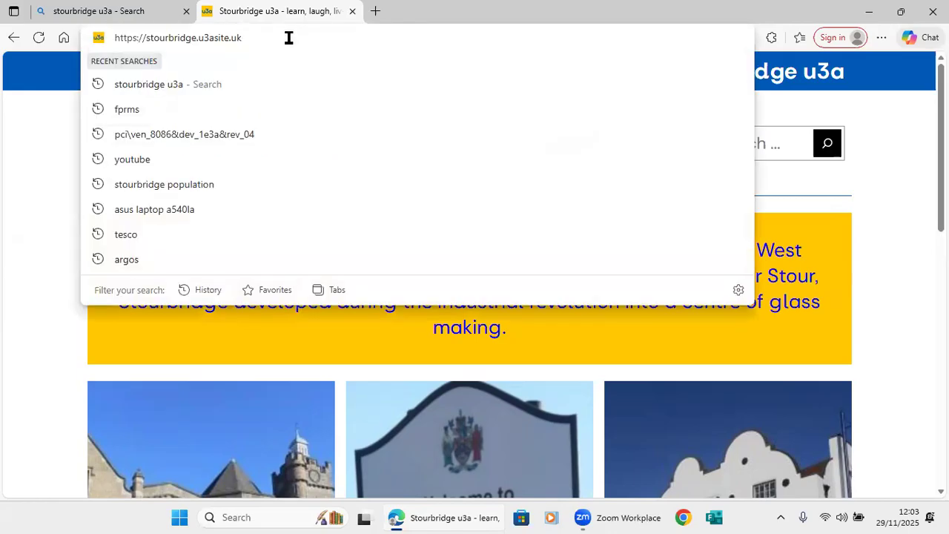
{"action": "type", "text": "/"}
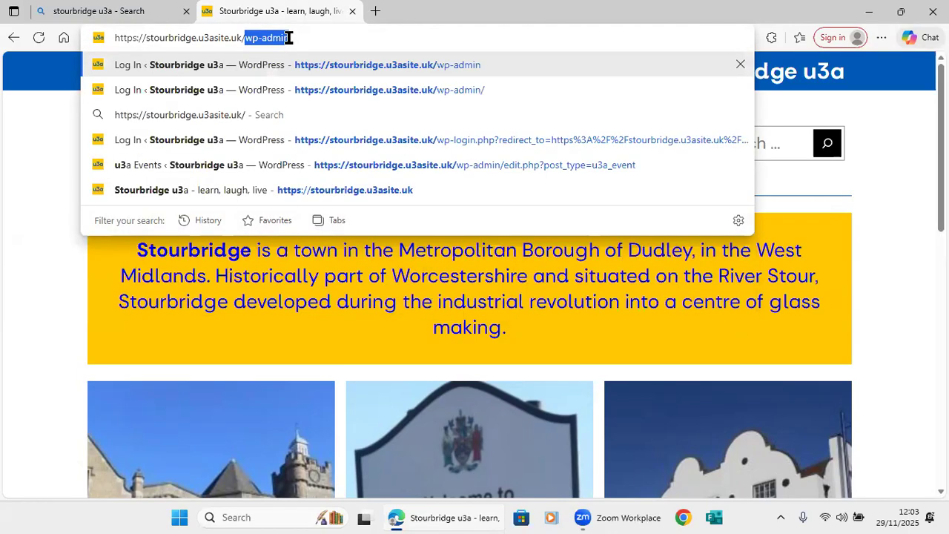
{"action": "type", "text": "wp-"}
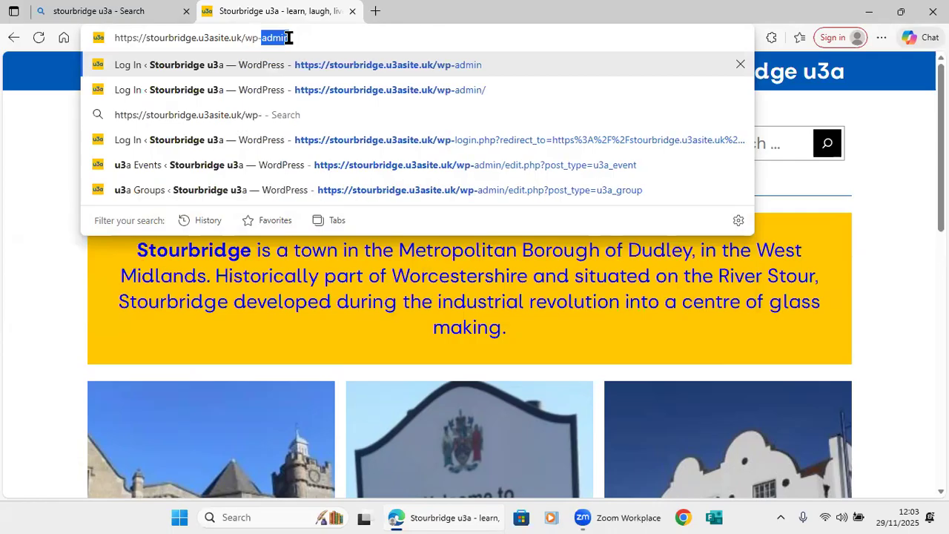
{"action": "type", "text": "admin"}
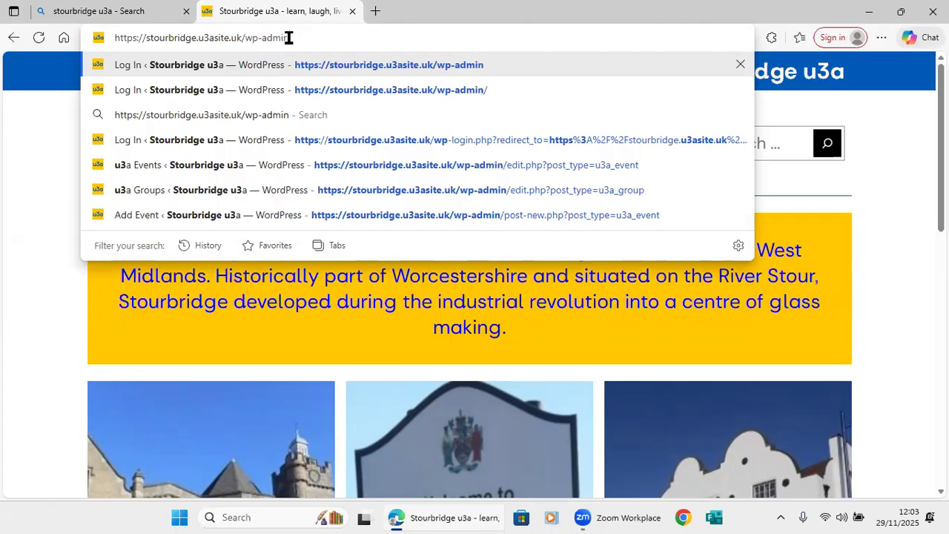
{"action": "key", "text": "Return"}
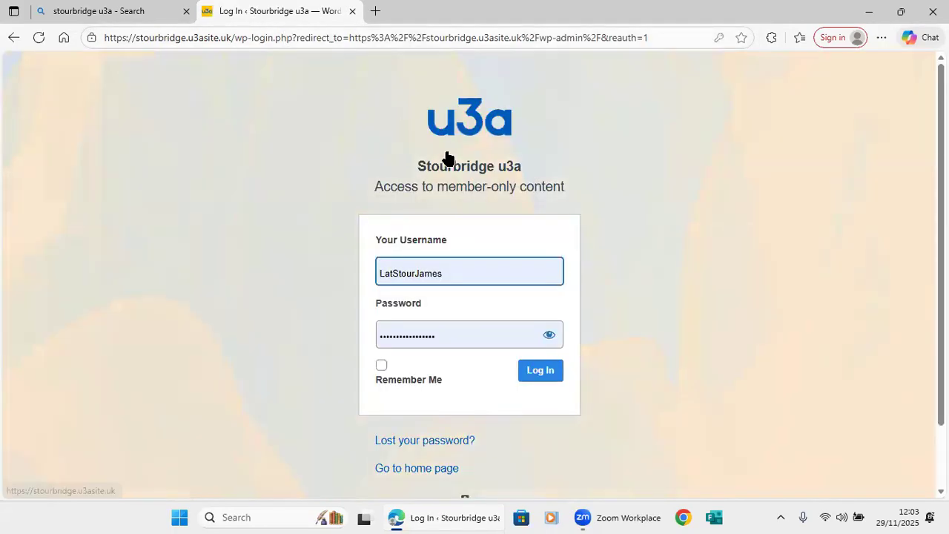
{"action": "left_click", "coordinate": [479, 273]}
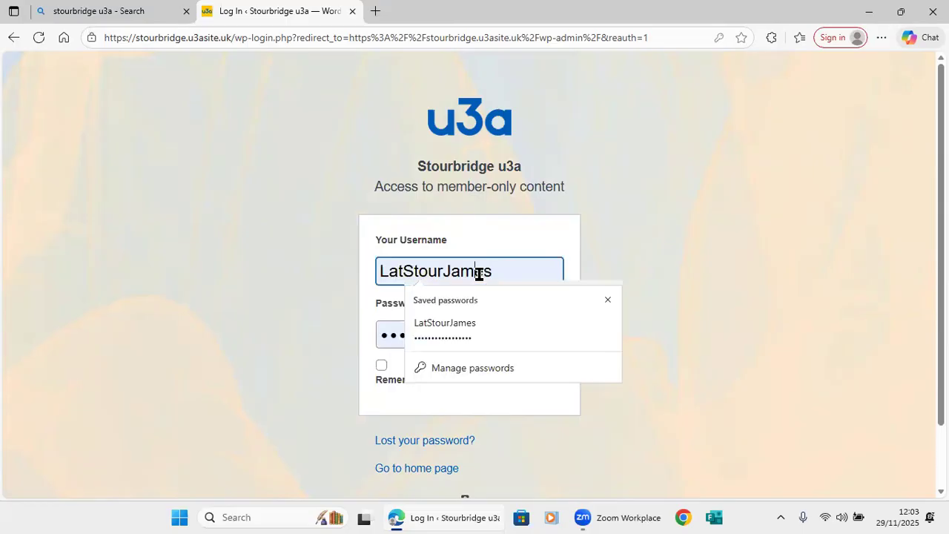
{"action": "left_click", "coordinate": [621, 245]}
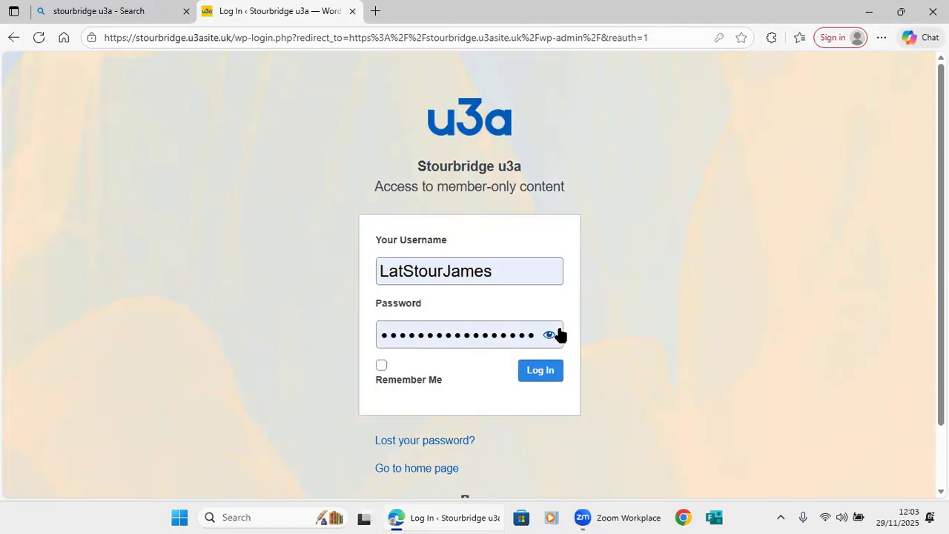
{"action": "left_click", "coordinate": [546, 373]}
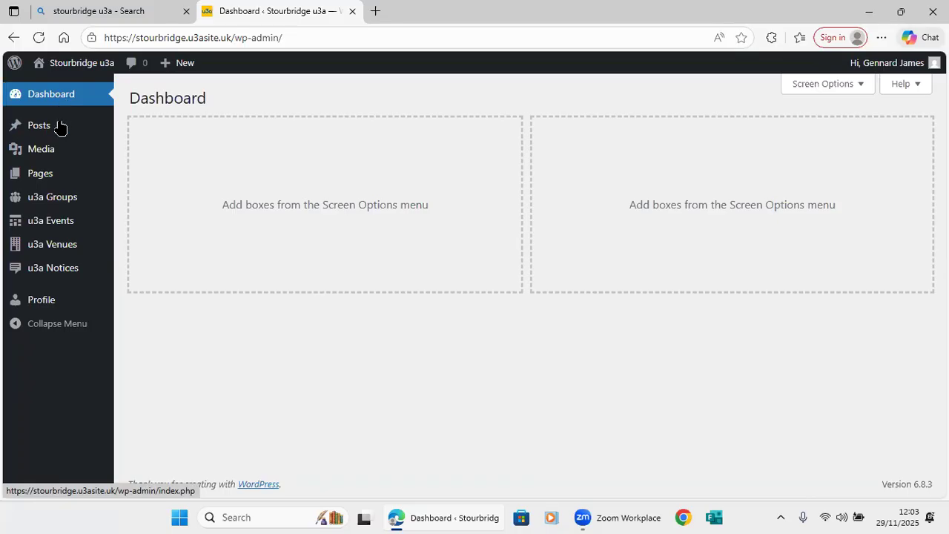
Browse the u3a Groups and u3a Events lists, then start a new event via Add Event.
{"action": "left_click", "coordinate": [59, 202]}
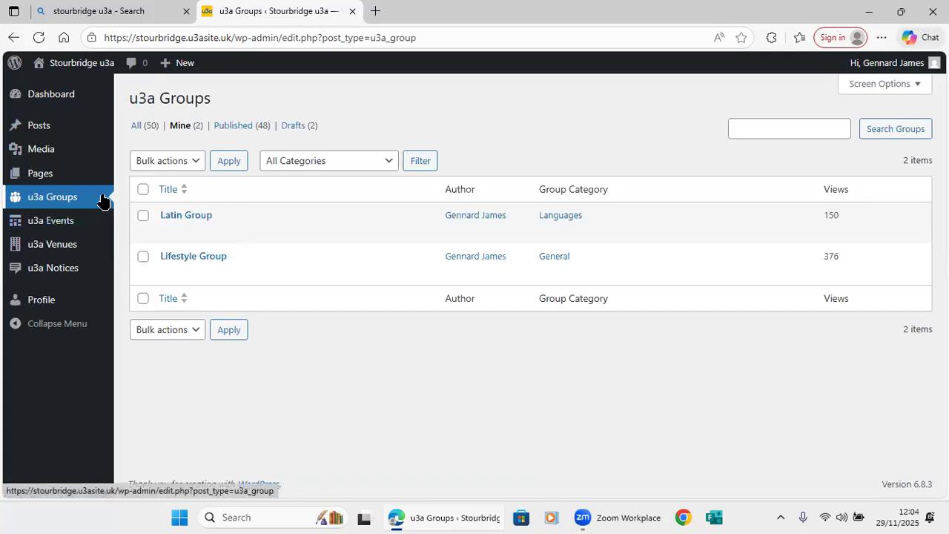
{"action": "left_click", "coordinate": [67, 228]}
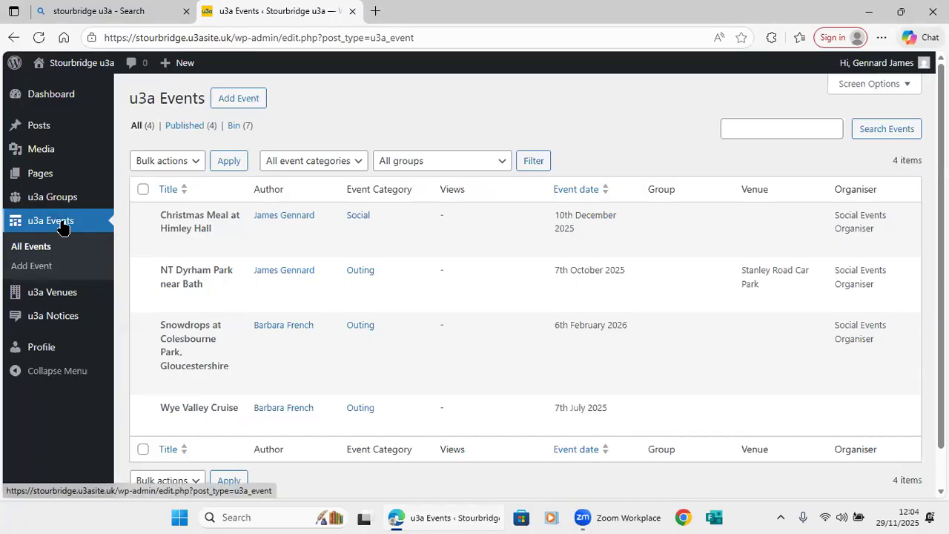
{"action": "left_click", "coordinate": [31, 266]}
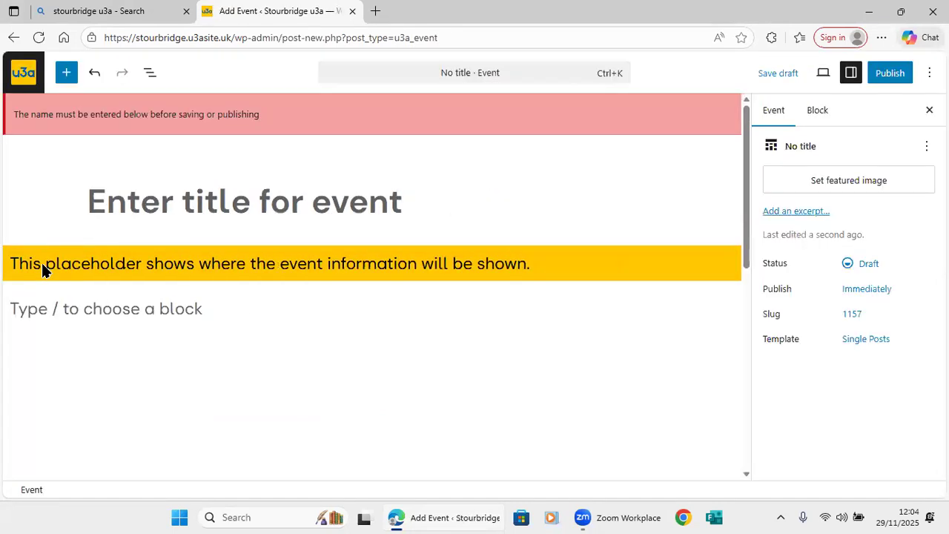
Enter 'Lfestyle Exhibition - Stourbridge Library' as the event title.
{"action": "left_click", "coordinate": [90, 209]}
{"action": "type", "text": "Lfestyl"}
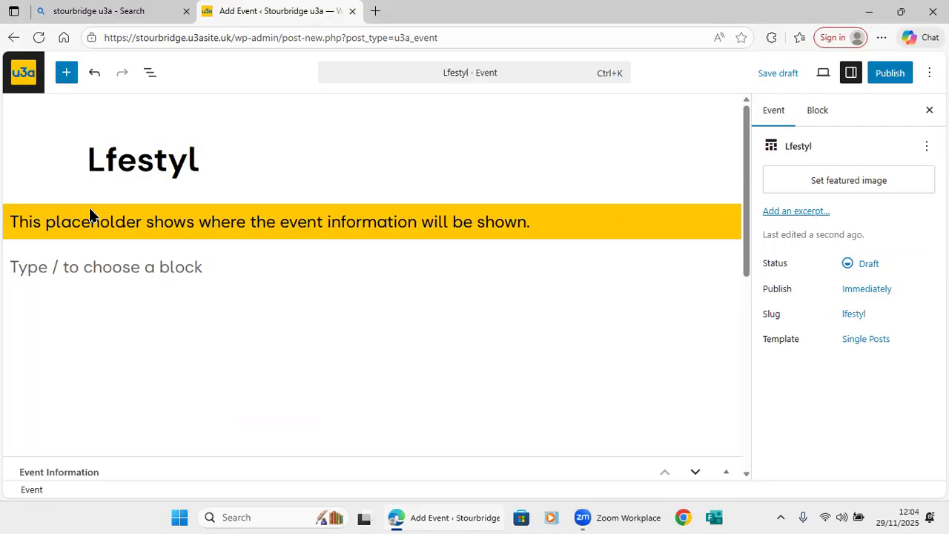
{"action": "type", "text": "e Exhibition "}
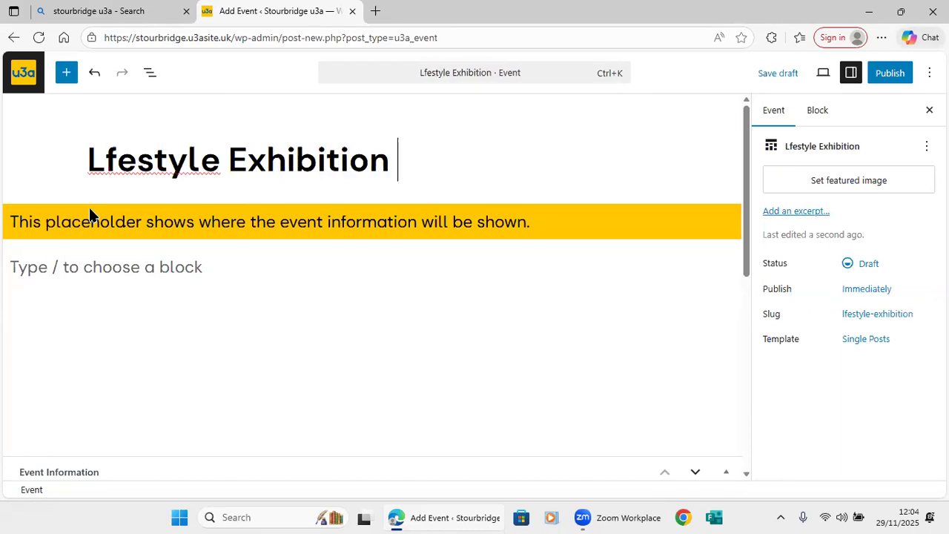
{"action": "type", "text": "- Stourbridge "}
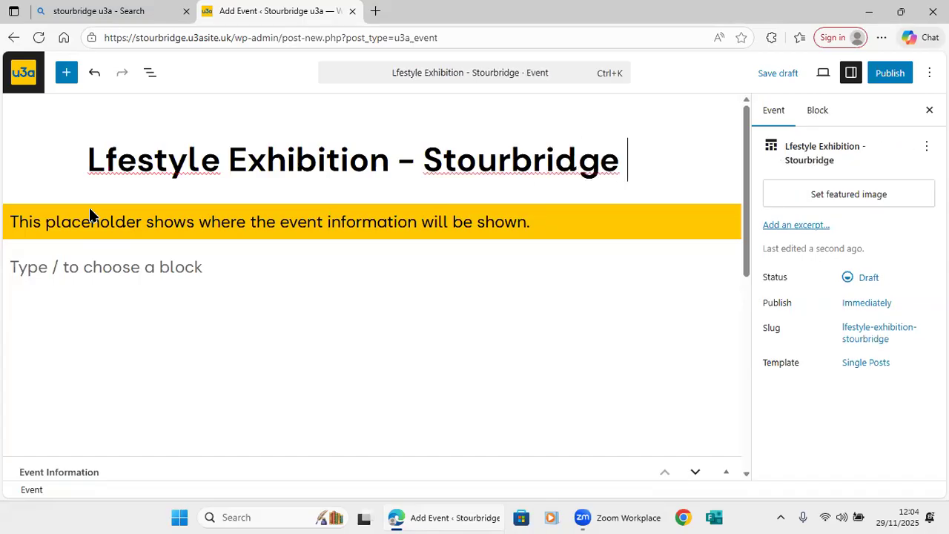
{"action": "type", "text": "Libr"}
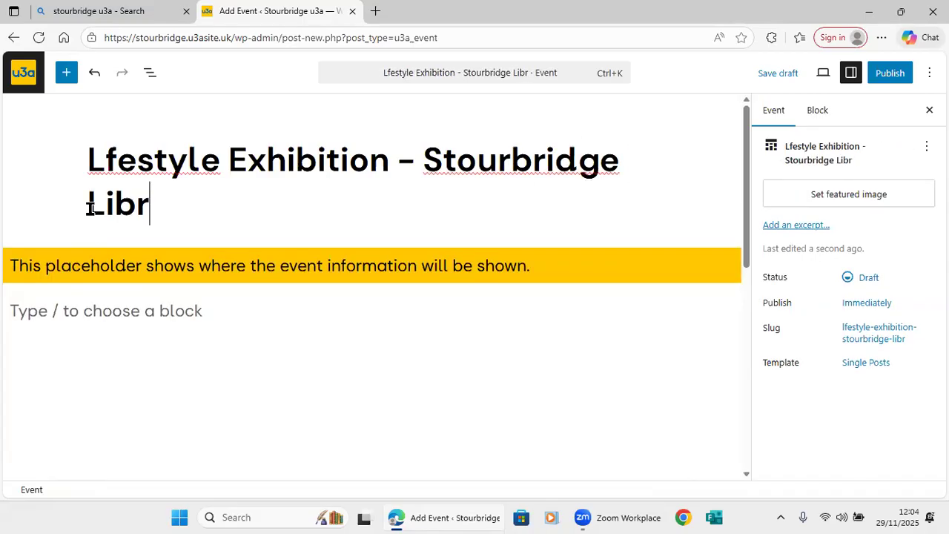
{"action": "type", "text": "ary"}
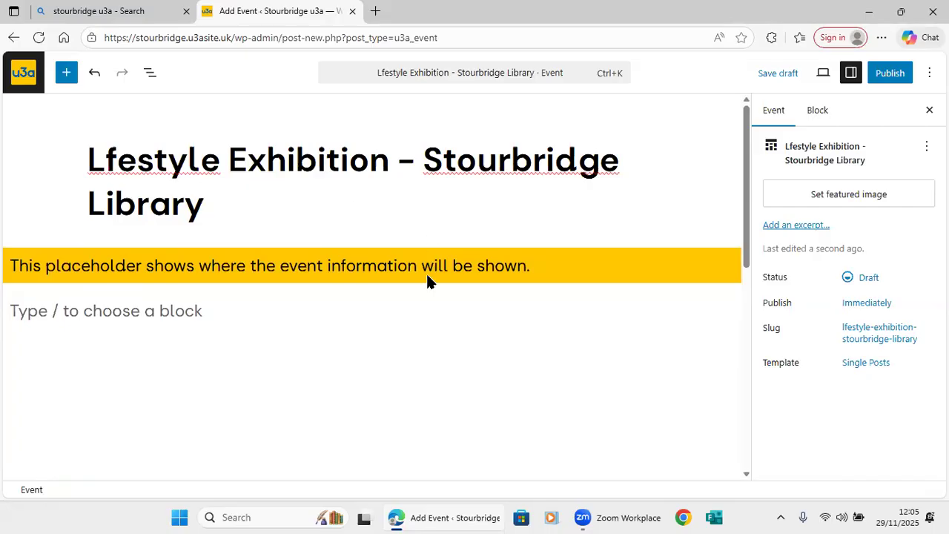
{"action": "mouse_move", "coordinate": [421, 286]}
Type the description 'Exhibition of Lifestyle topics with members on hand to advise visitors about the group.'.
{"action": "left_click", "coordinate": [15, 305]}
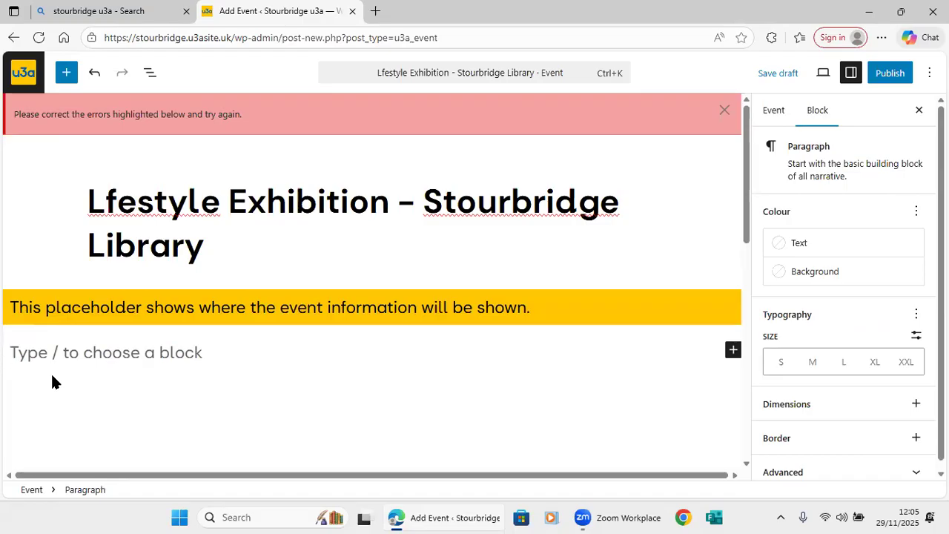
{"action": "type", "text": "/"}
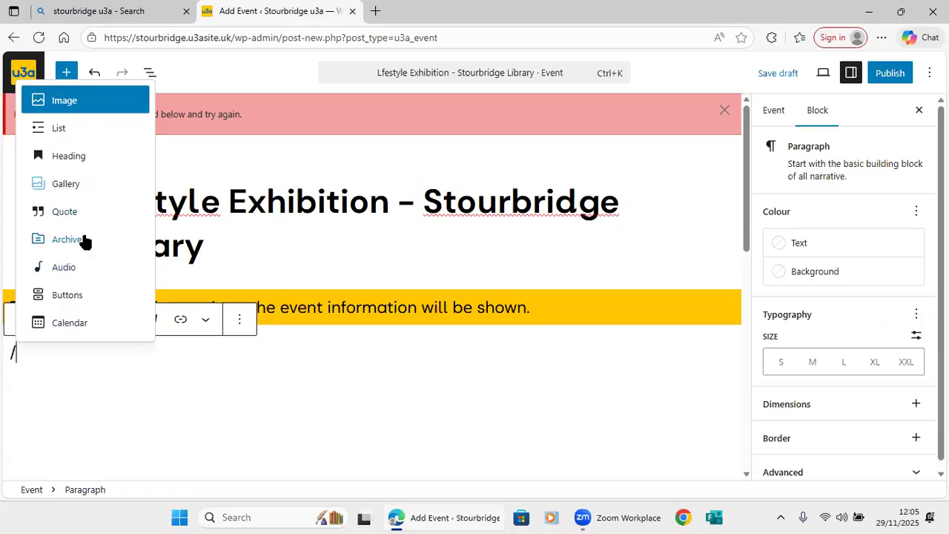
{"action": "key", "text": "BackSpace"}
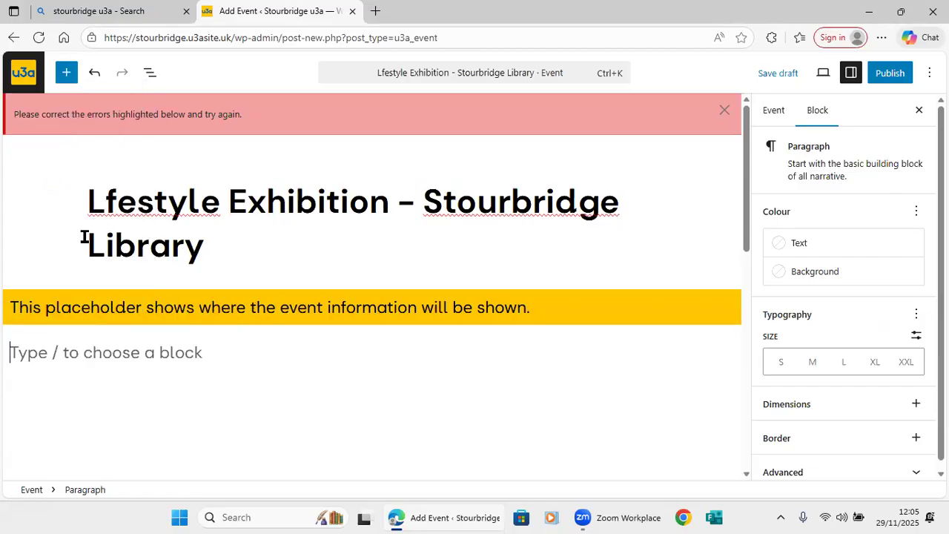
{"action": "type", "text": "Exhibition of Lifestyle topics with members "}
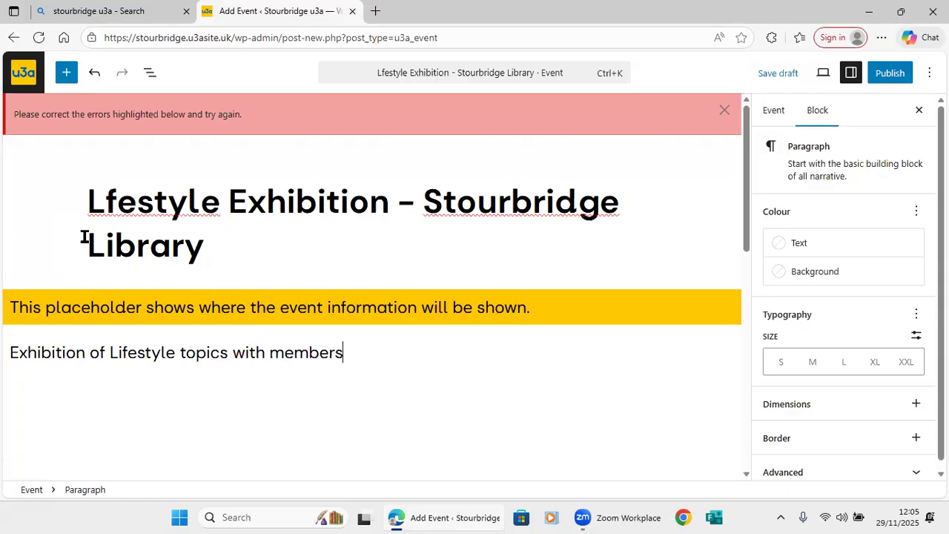
{"action": "type", "text": "on hand to ad"}
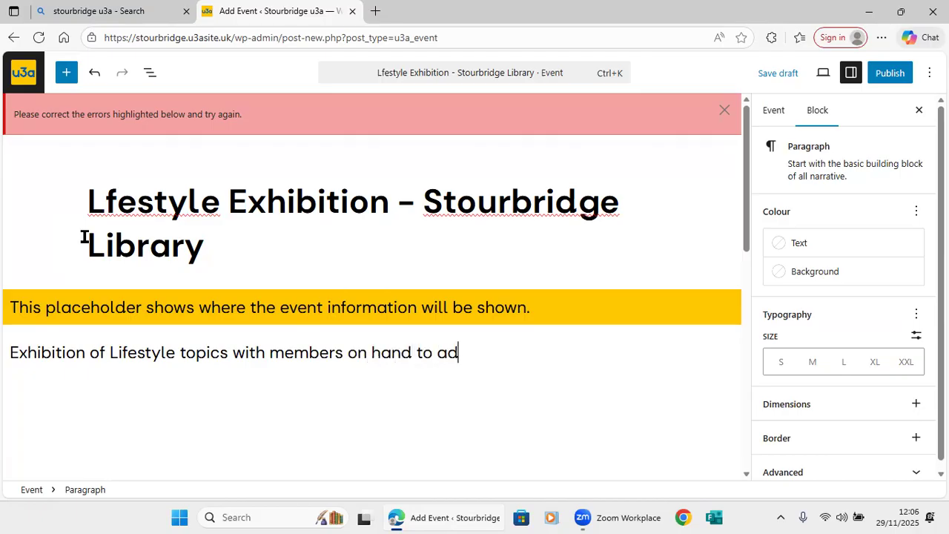
{"action": "type", "text": "vise visitors b"}
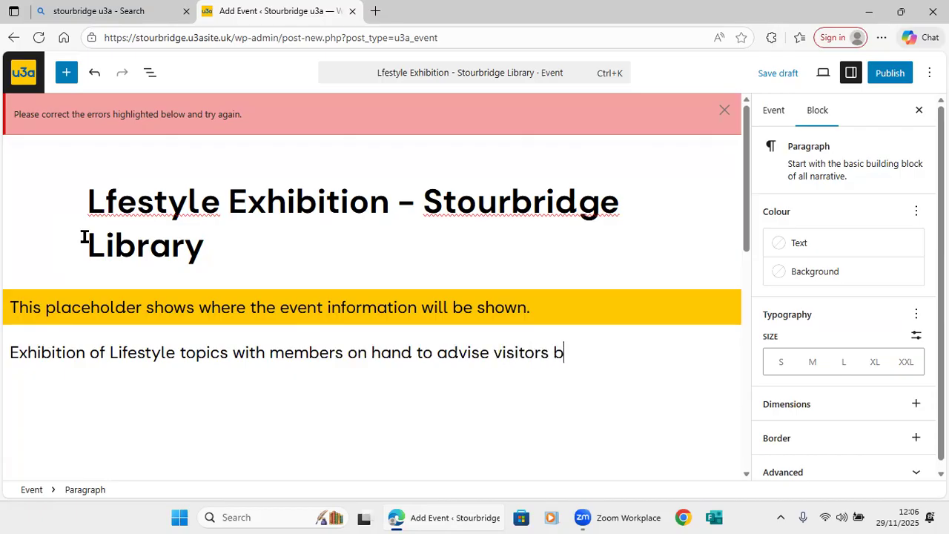
{"action": "key", "text": "BackSpace"}
{"action": "type", "text": "about the"}
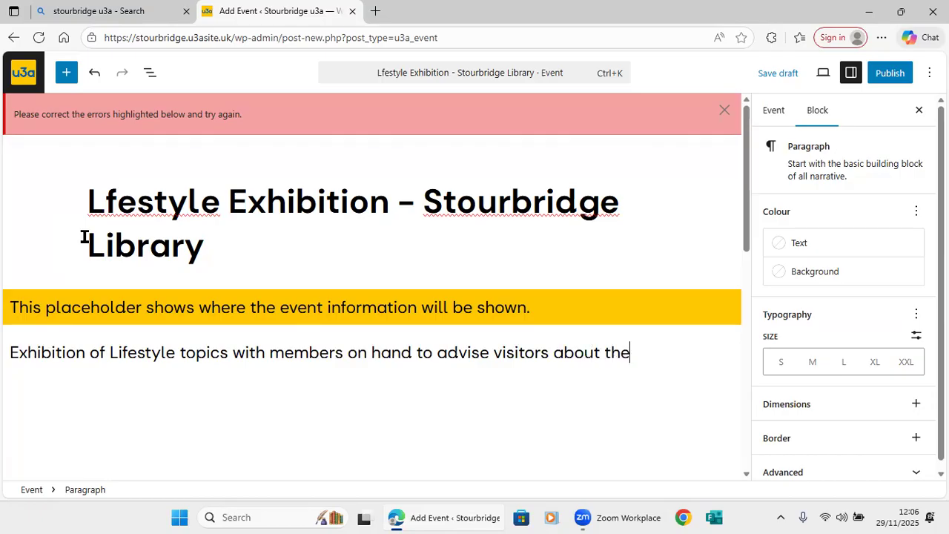
{"action": "type", "text": " group."}
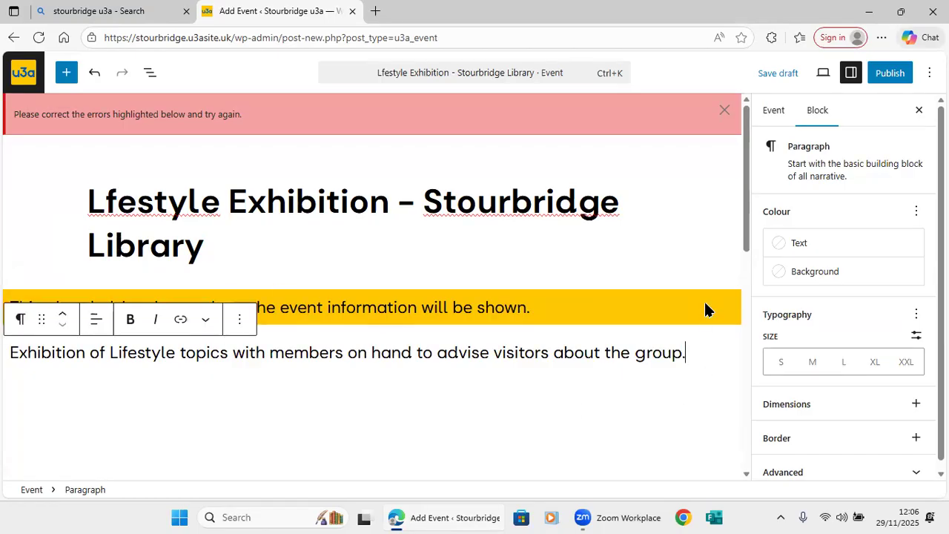
Set the event category to Workshop and the event date to 10 January 2026.
{"action": "left_click_drag", "start_coordinate": [745, 252], "coordinate": [734, 399]}
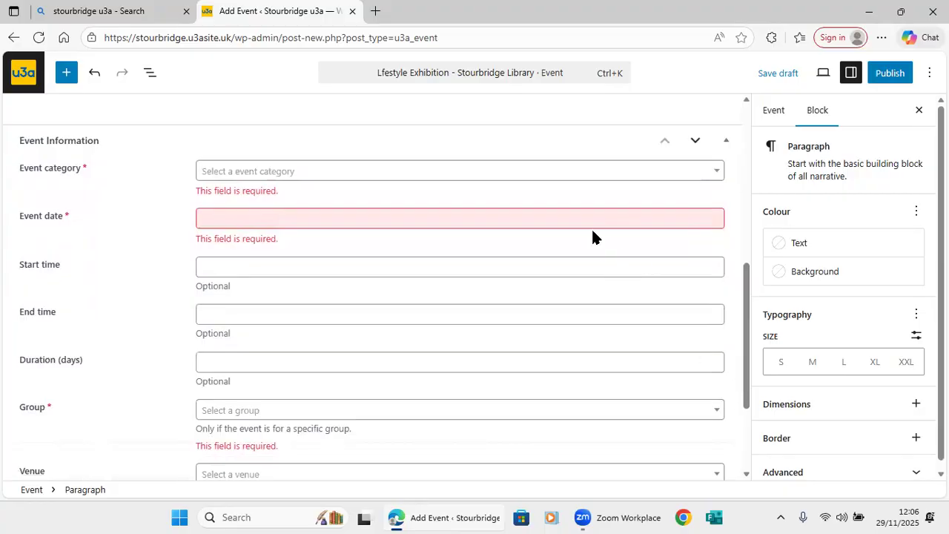
{"action": "left_click", "coordinate": [719, 173]}
{"action": "left_click_drag", "start_coordinate": [716, 284], "coordinate": [723, 298]}
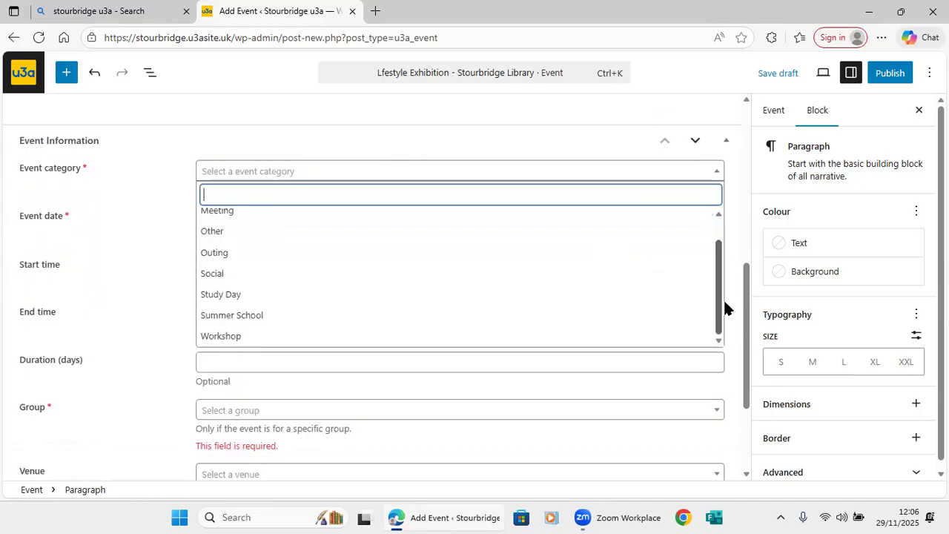
{"action": "left_click", "coordinate": [614, 339]}
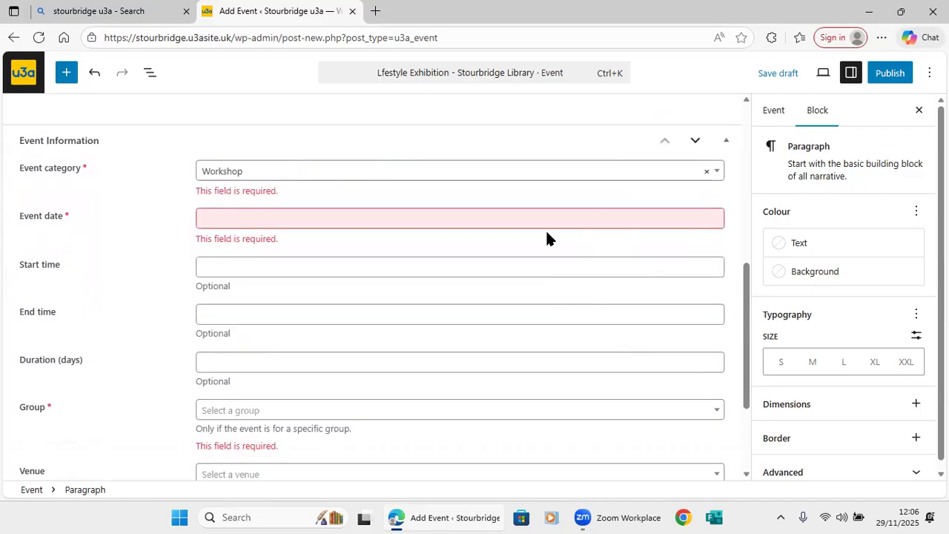
{"action": "left_click", "coordinate": [689, 217]}
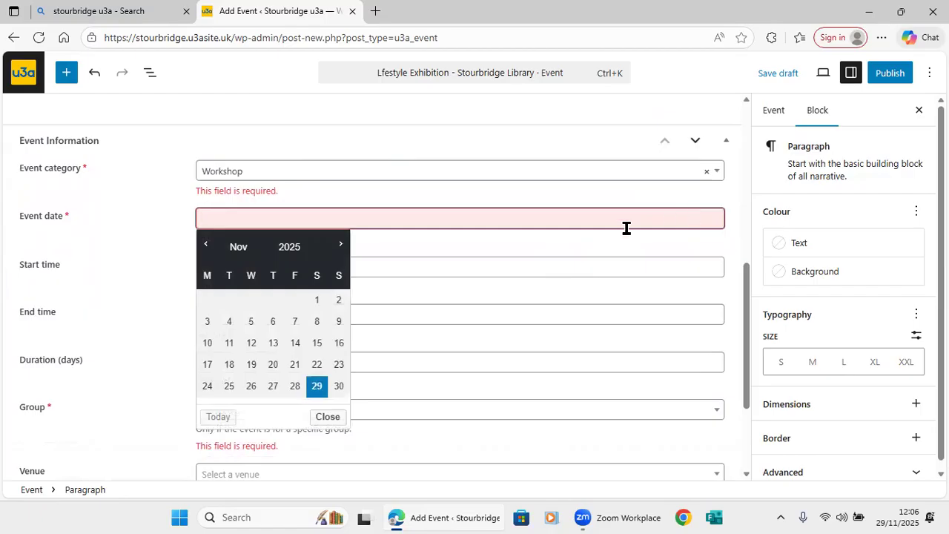
{"action": "left_click", "coordinate": [340, 246]}
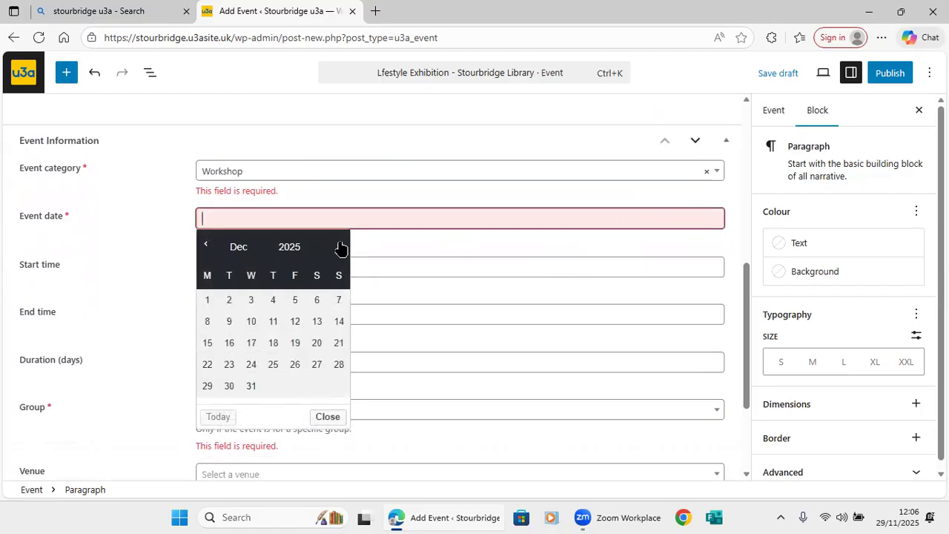
{"action": "left_click", "coordinate": [340, 245]}
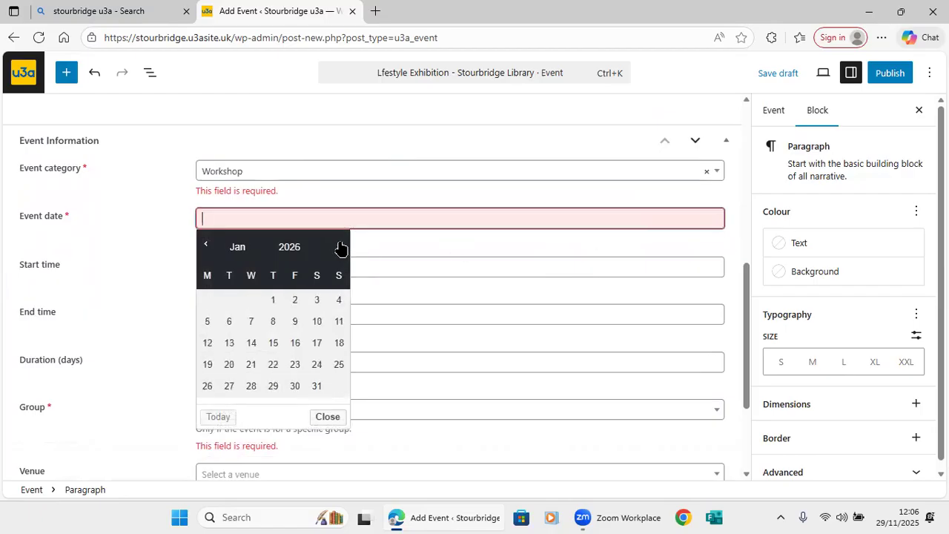
{"action": "left_click", "coordinate": [320, 325]}
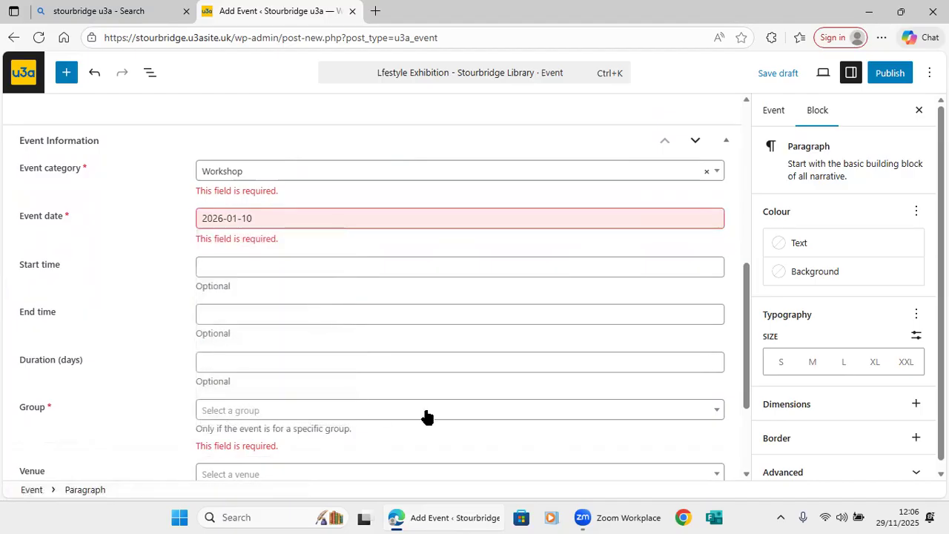
Assign the event to Lifestyle Group and bring up the start-time hour list.
{"action": "left_click", "coordinate": [719, 412]}
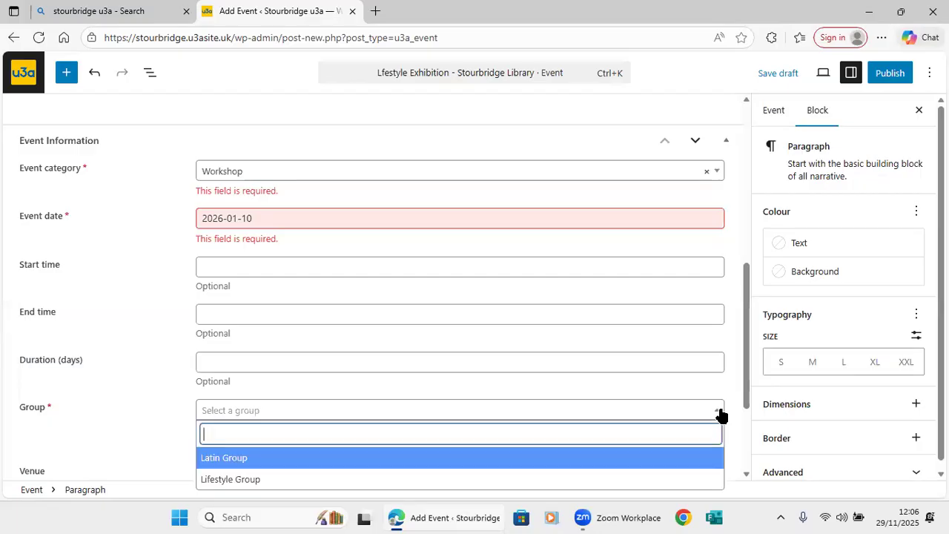
{"action": "left_click", "coordinate": [667, 480]}
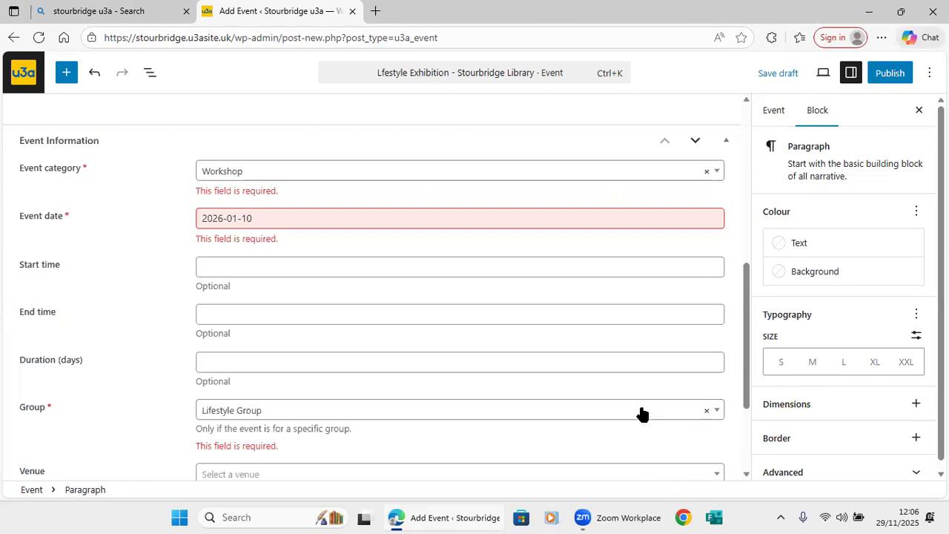
{"action": "left_click", "coordinate": [232, 265]}
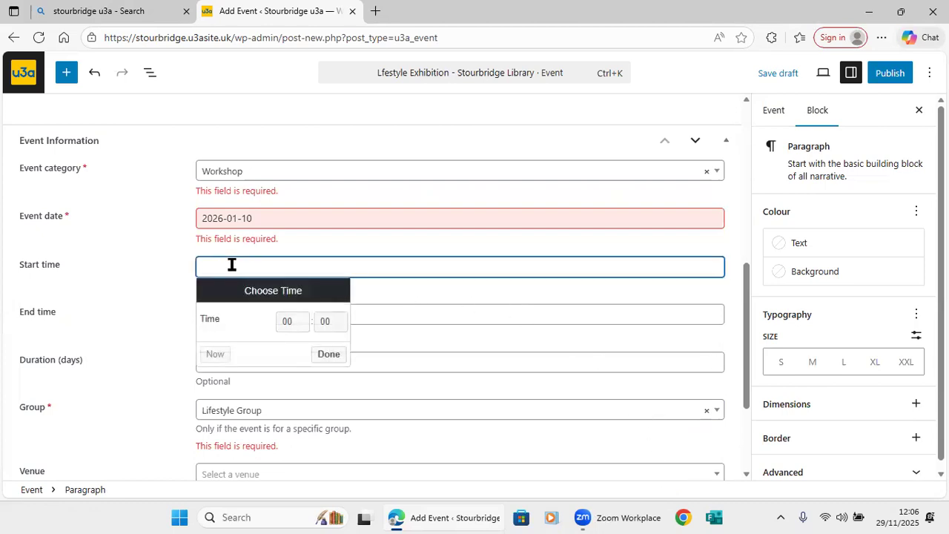
{"action": "left_click", "coordinate": [295, 325]}
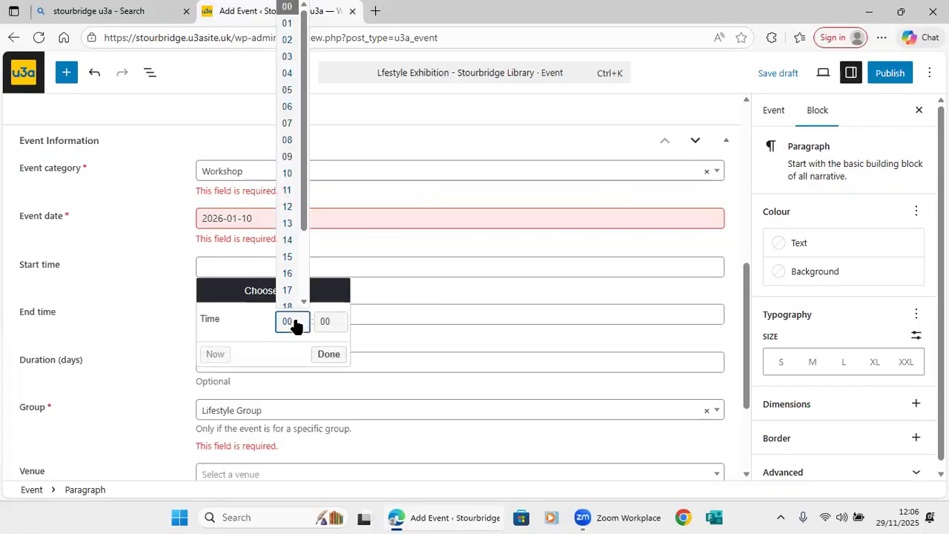
Set the start time to 10:00 and the end time to 14:00.
{"action": "left_click", "coordinate": [290, 168]}
{"action": "left_click", "coordinate": [328, 356]}
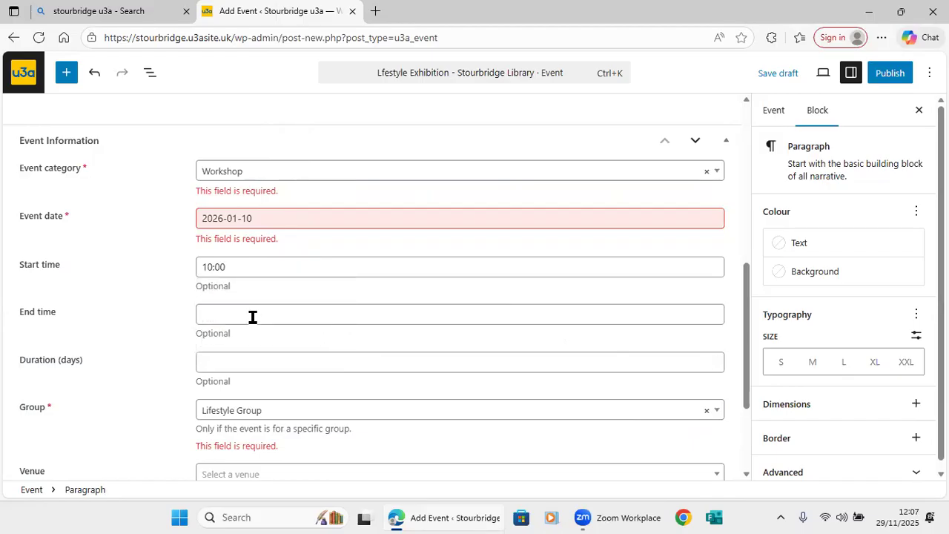
{"action": "left_click", "coordinate": [252, 317]}
{"action": "left_click", "coordinate": [309, 373]}
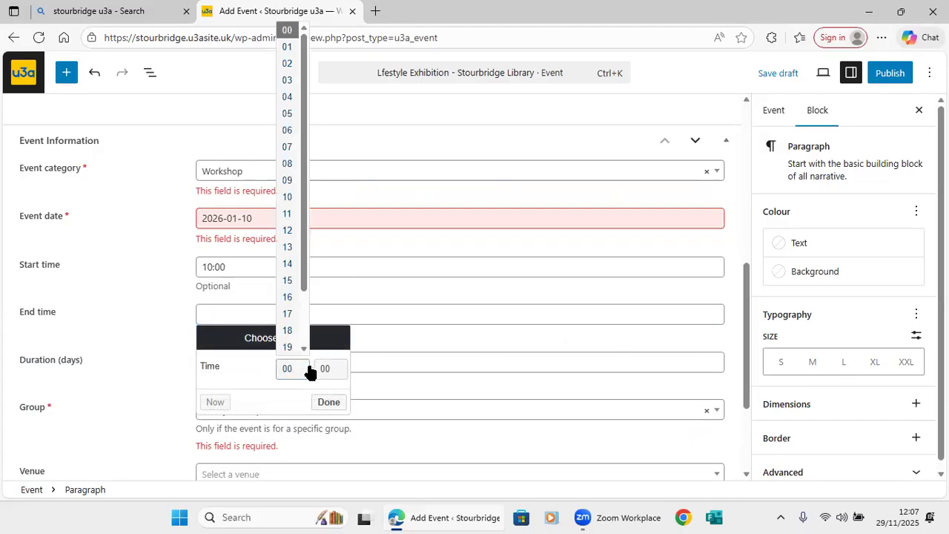
{"action": "left_click", "coordinate": [286, 264]}
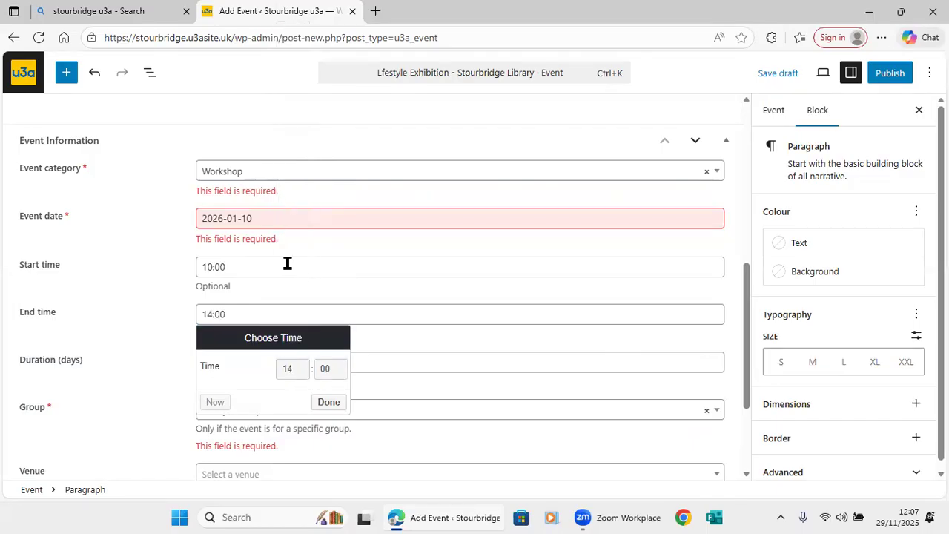
{"action": "left_click", "coordinate": [341, 406]}
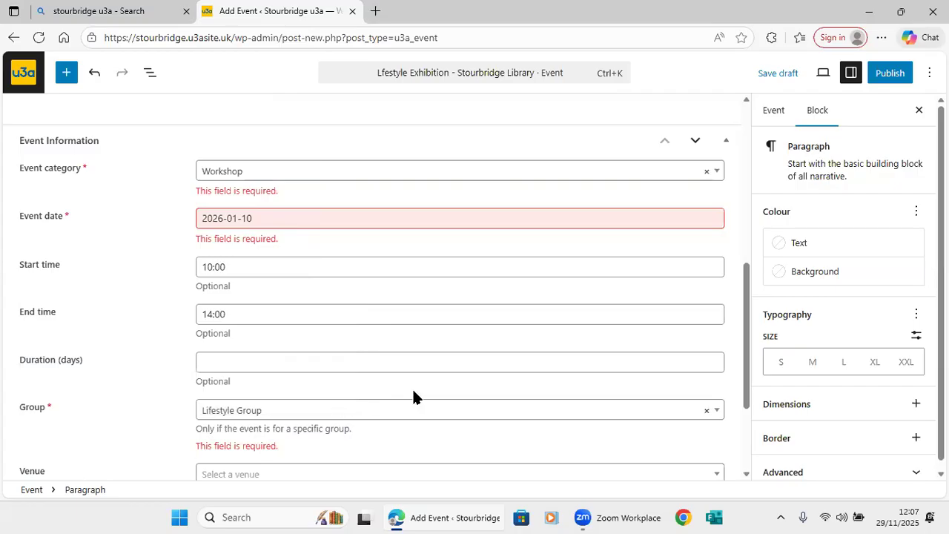
Choose Stourbridge Library as the event venue.
{"action": "left_click_drag", "start_coordinate": [747, 384], "coordinate": [733, 451]}
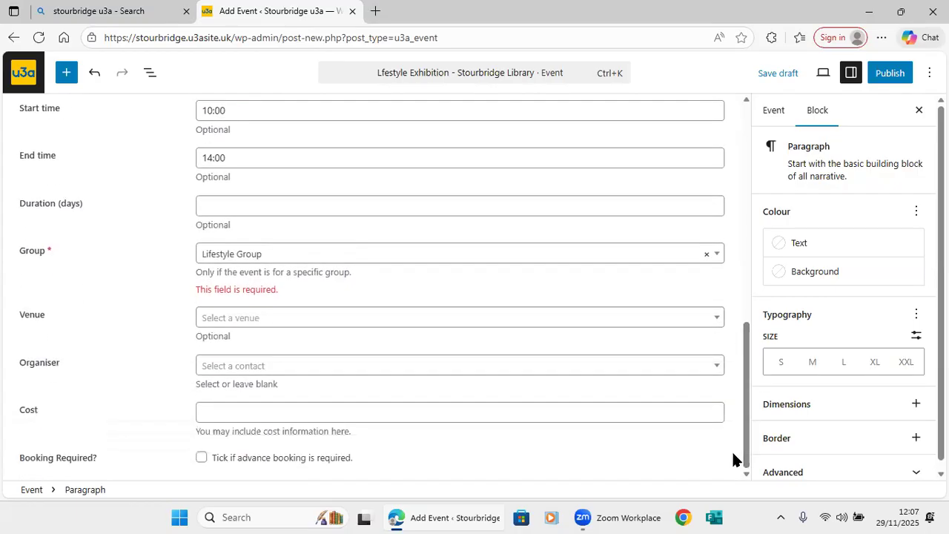
{"action": "left_click", "coordinate": [718, 321]}
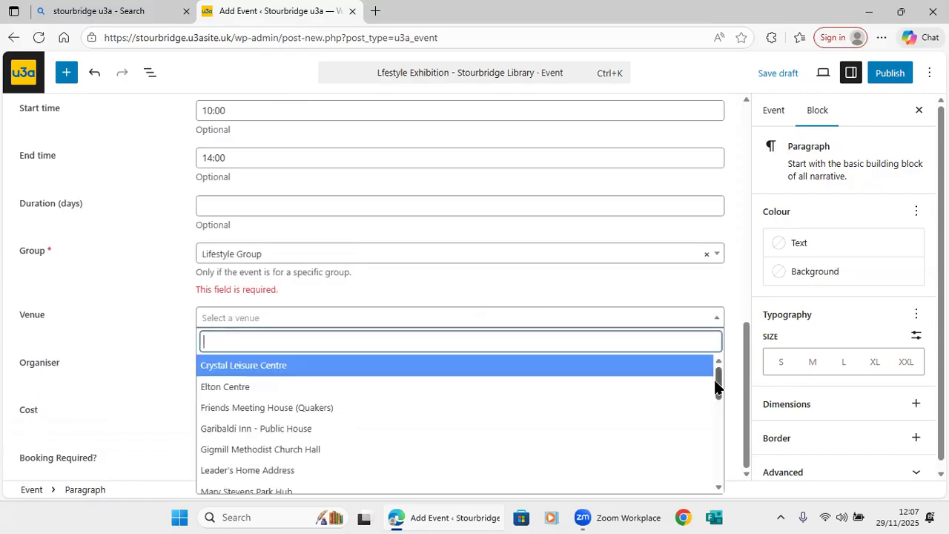
{"action": "left_click", "coordinate": [717, 449]}
{"action": "left_click", "coordinate": [718, 455]}
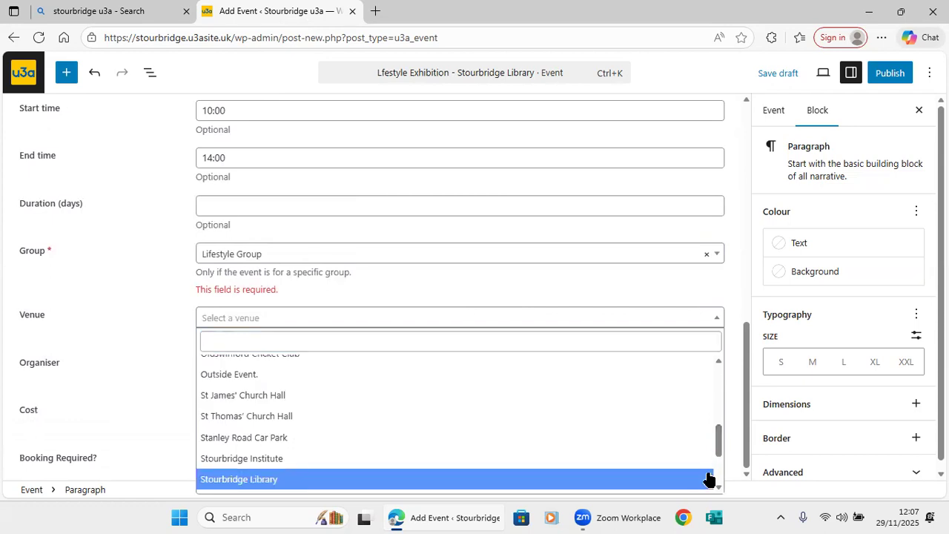
{"action": "left_click", "coordinate": [708, 479]}
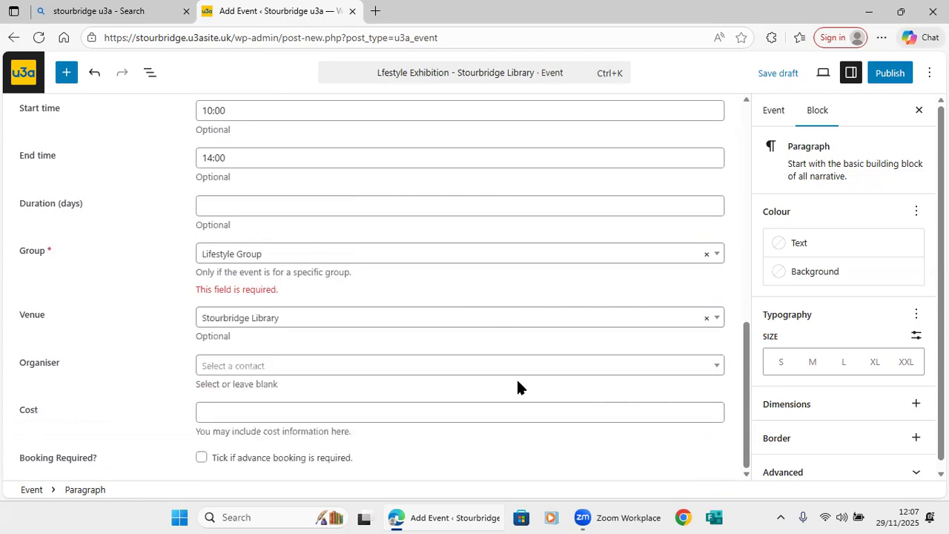
Pick Liaison Lifestyle Group from the organiser list as the event organiser.
{"action": "left_click", "coordinate": [716, 370]}
{"action": "scroll", "coordinate": [712, 333], "scroll_direction": "down", "scroll_amount": 8}
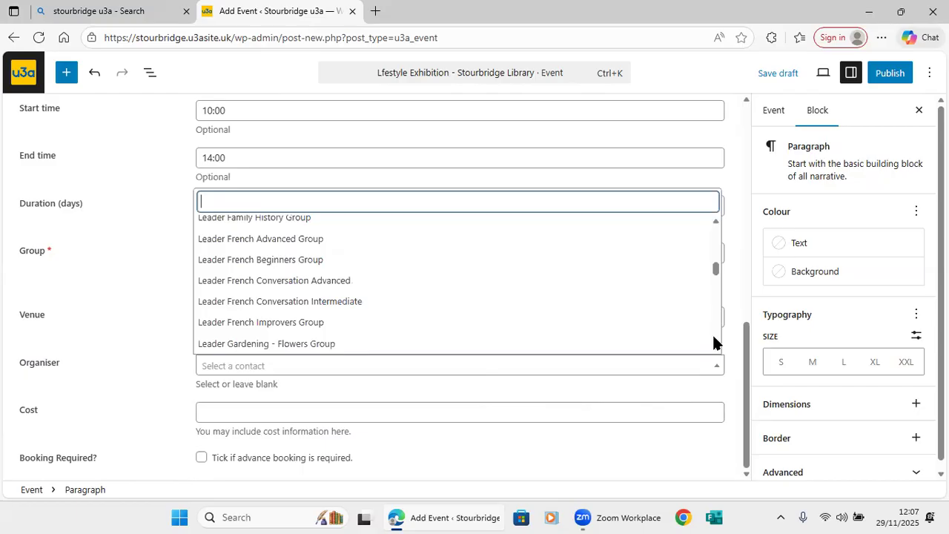
{"action": "scroll", "coordinate": [713, 333], "scroll_direction": "down", "scroll_amount": 9}
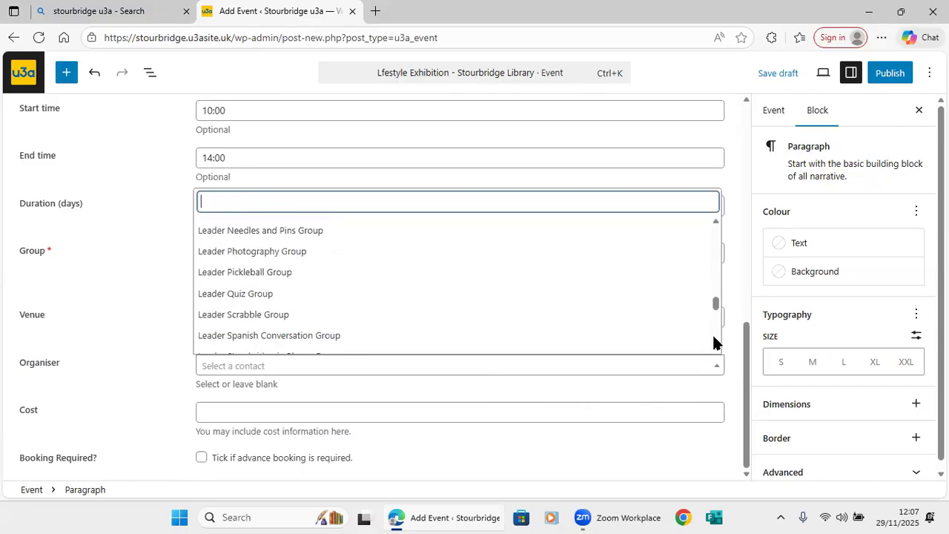
{"action": "scroll", "coordinate": [713, 340], "scroll_direction": "down", "scroll_amount": 2}
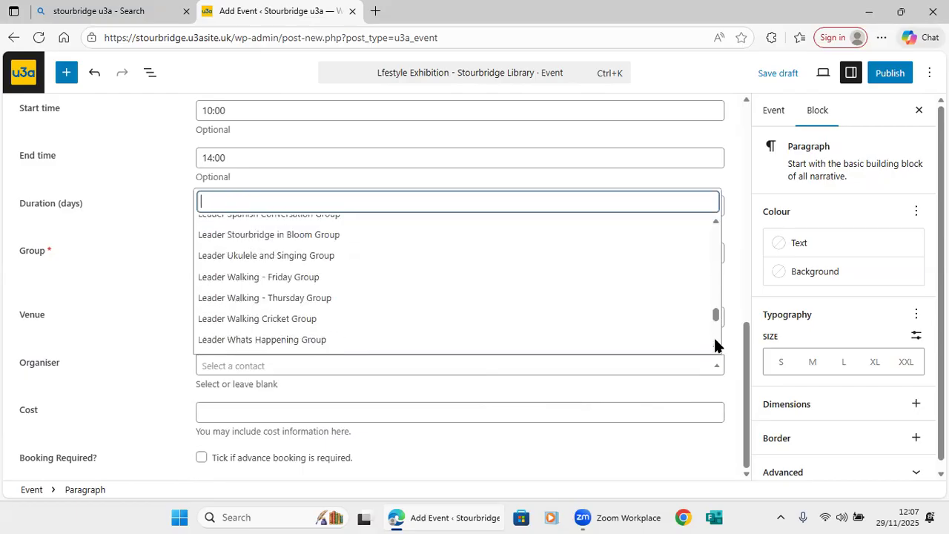
{"action": "scroll", "coordinate": [715, 345], "scroll_direction": "down", "scroll_amount": 2}
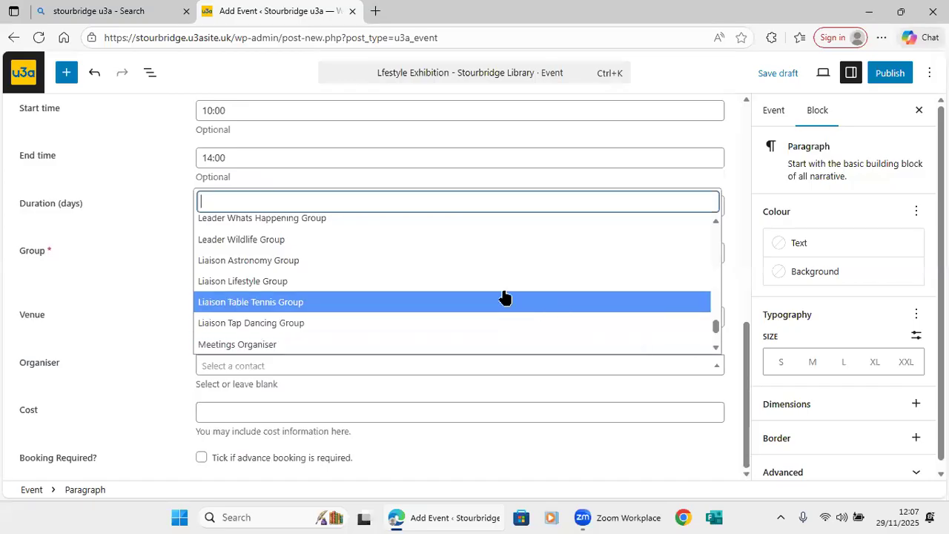
{"action": "left_click", "coordinate": [394, 282]}
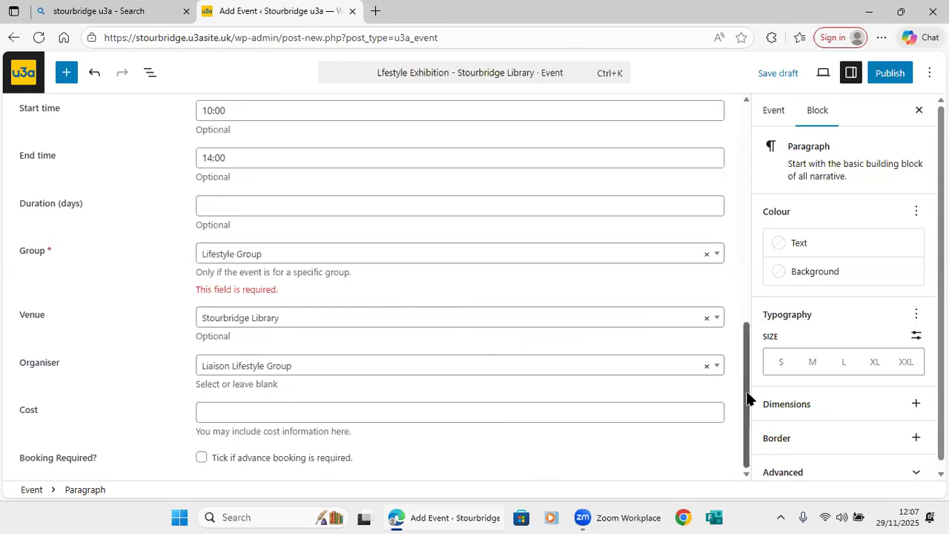
{"action": "left_click_drag", "start_coordinate": [749, 397], "coordinate": [777, 152]}
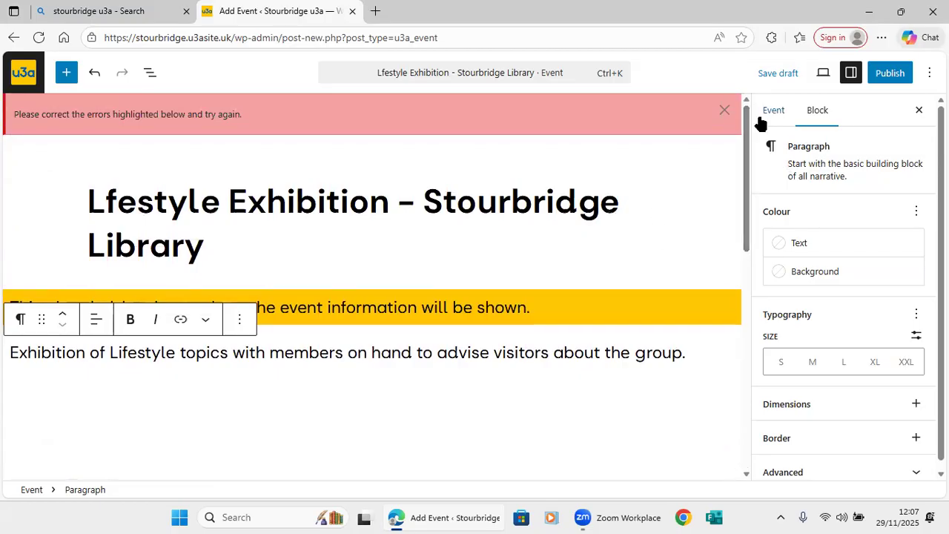
Save the event as a draft and show the View menu's preview options.
{"action": "left_click", "coordinate": [774, 75]}
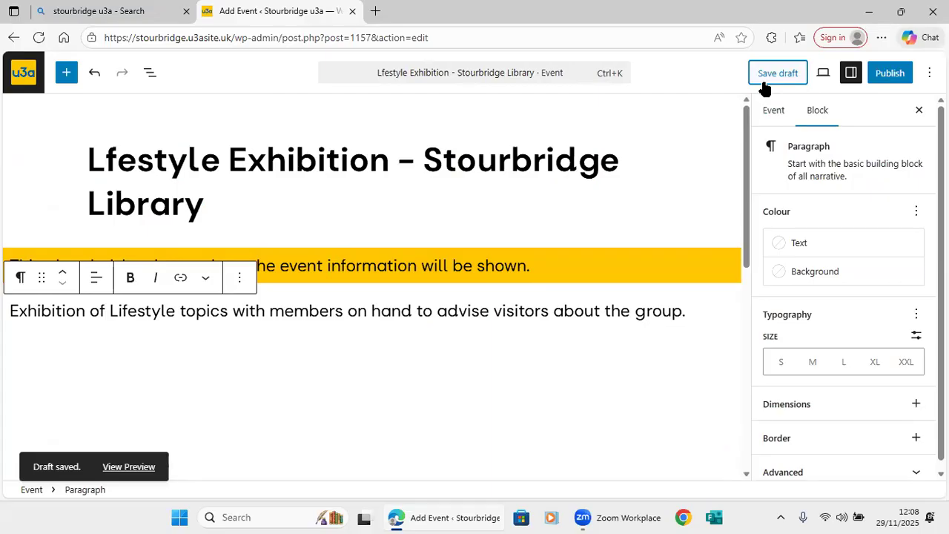
{"action": "left_click", "coordinate": [824, 77]}
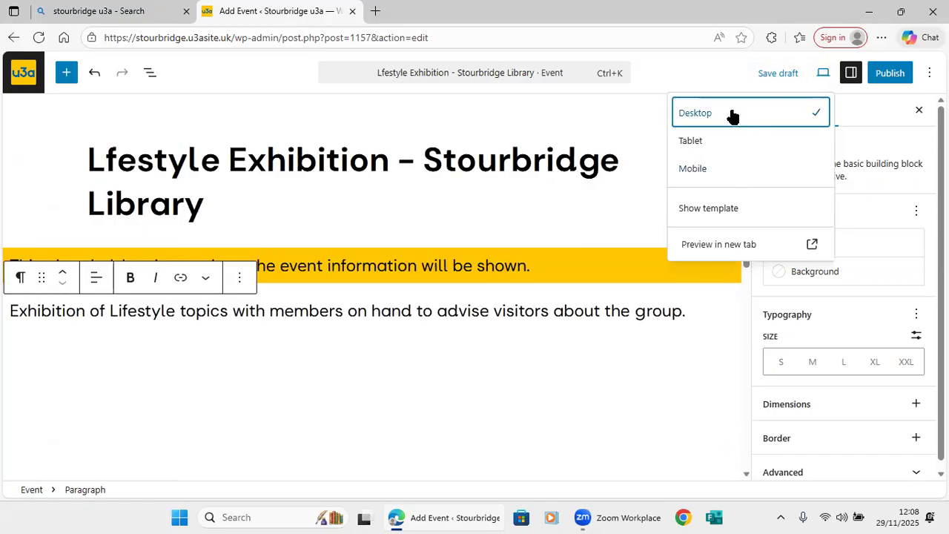
Open the draft's preview in a new tab, scroll through its details, then return to the Add Event tab.
{"action": "left_click", "coordinate": [734, 245]}
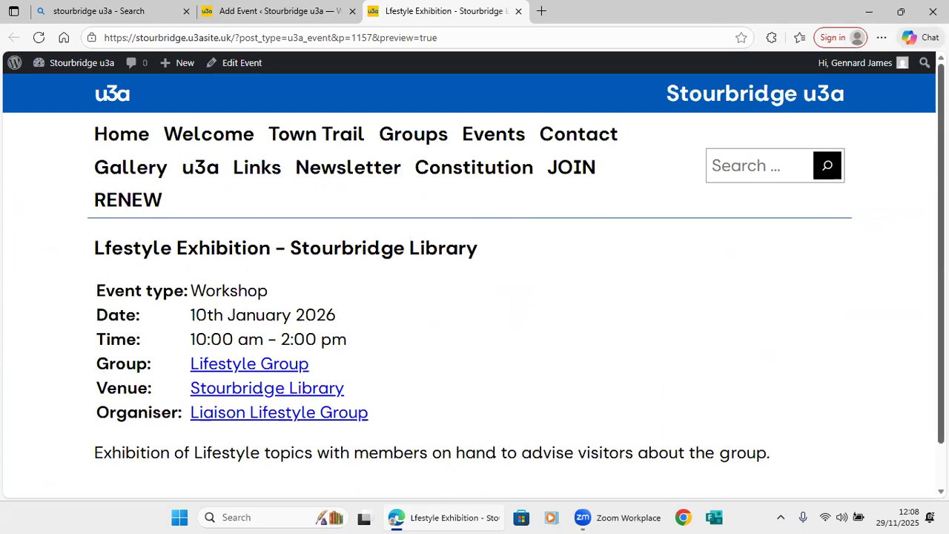
{"action": "scroll", "coordinate": [475, 297], "scroll_direction": "down", "scroll_amount": 1}
{"action": "scroll", "coordinate": [474, 297], "scroll_direction": "up", "scroll_amount": 1}
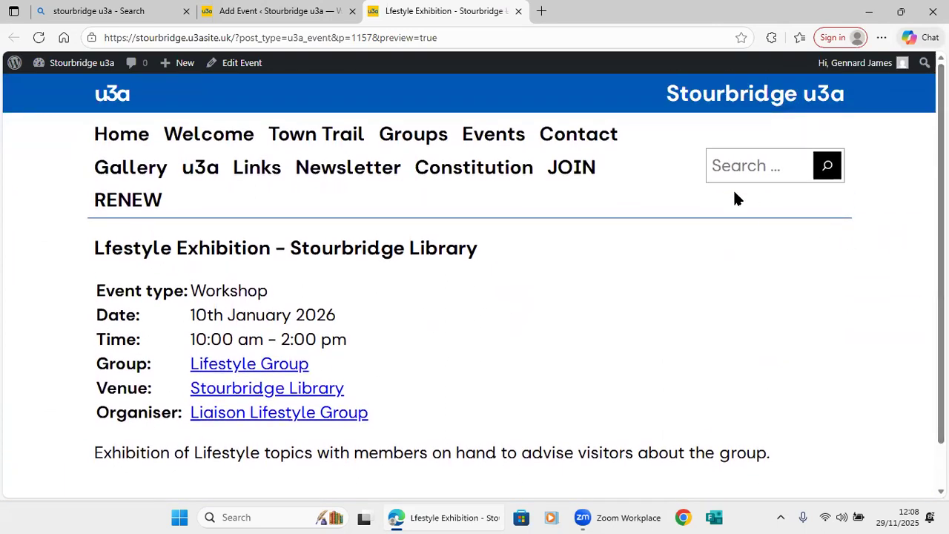
{"action": "left_click", "coordinate": [292, 14]}
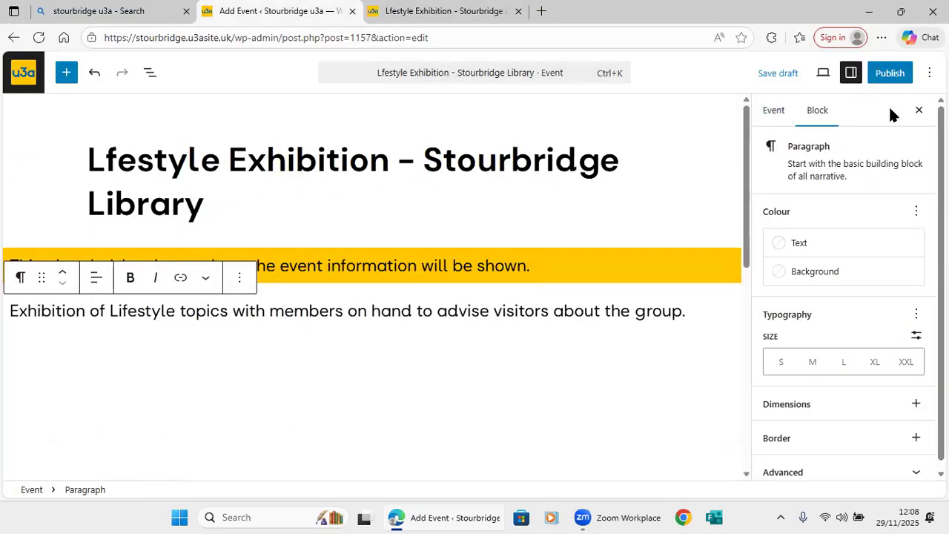
Publish the Lfestyle Exhibition - Stourbridge Library event and view its live page.
{"action": "left_click", "coordinate": [890, 78]}
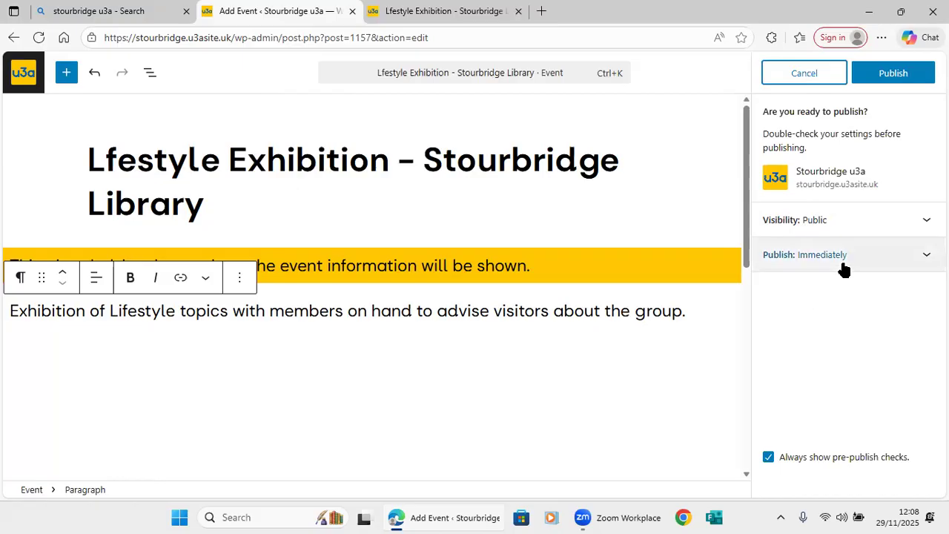
{"action": "left_click", "coordinate": [894, 74]}
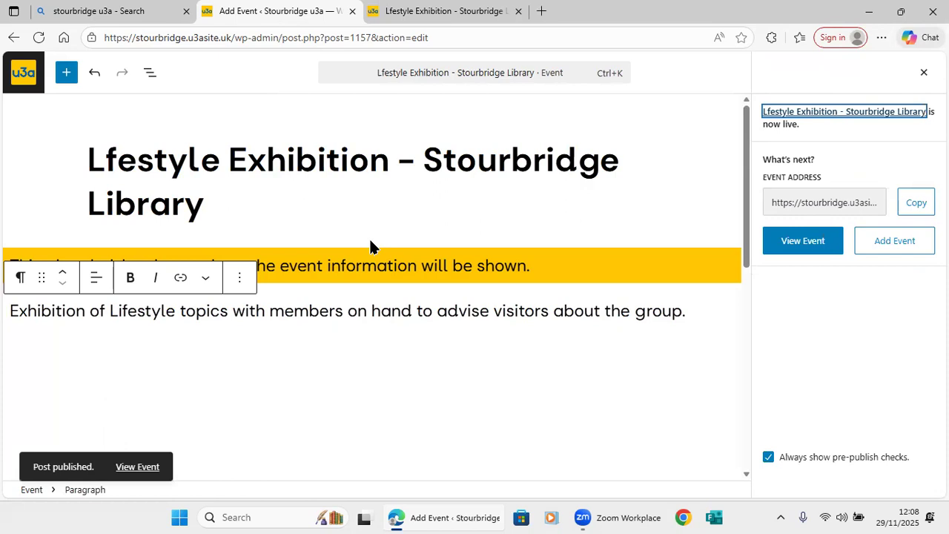
{"action": "left_click", "coordinate": [139, 467]}
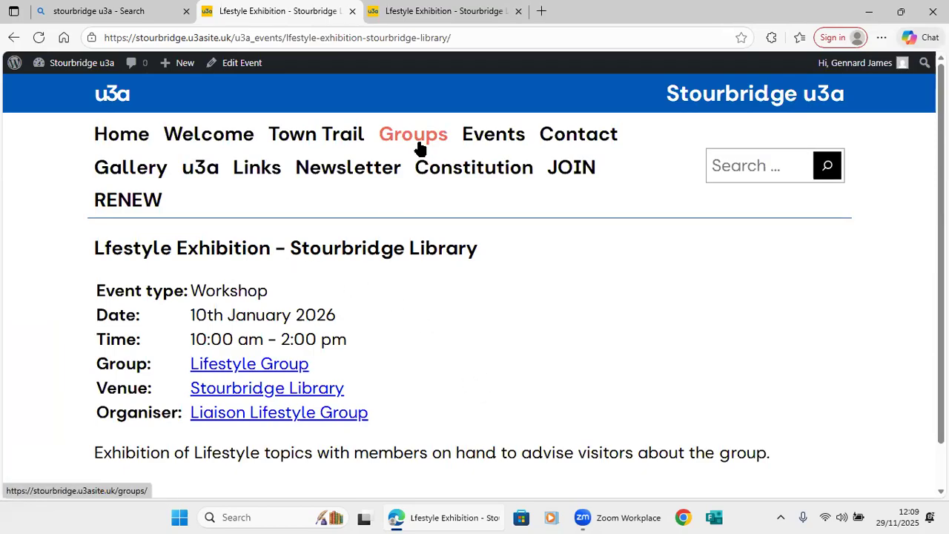
Browse the site's public Events page.
{"action": "left_click", "coordinate": [489, 141]}
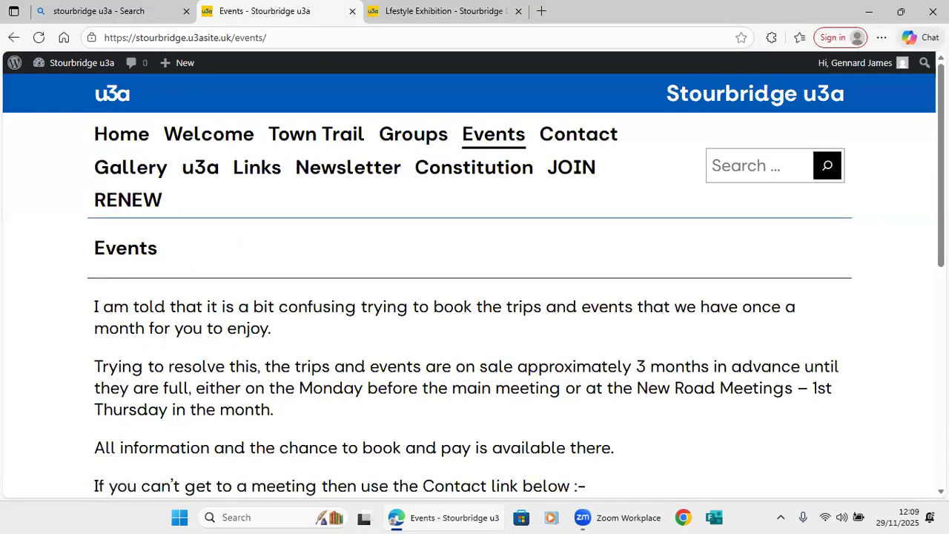
{"action": "scroll", "coordinate": [474, 280], "scroll_direction": "down", "scroll_amount": 5}
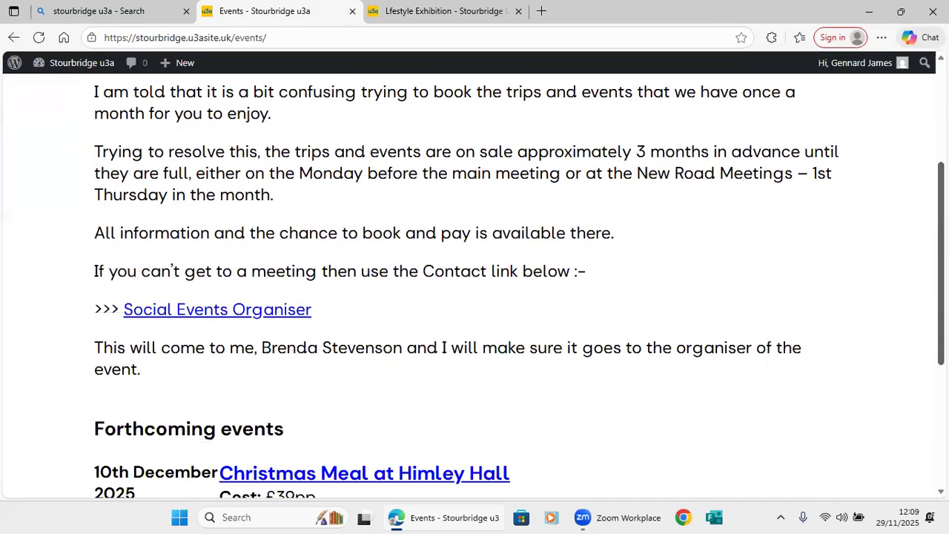
{"action": "scroll", "coordinate": [474, 282], "scroll_direction": "up", "scroll_amount": 5}
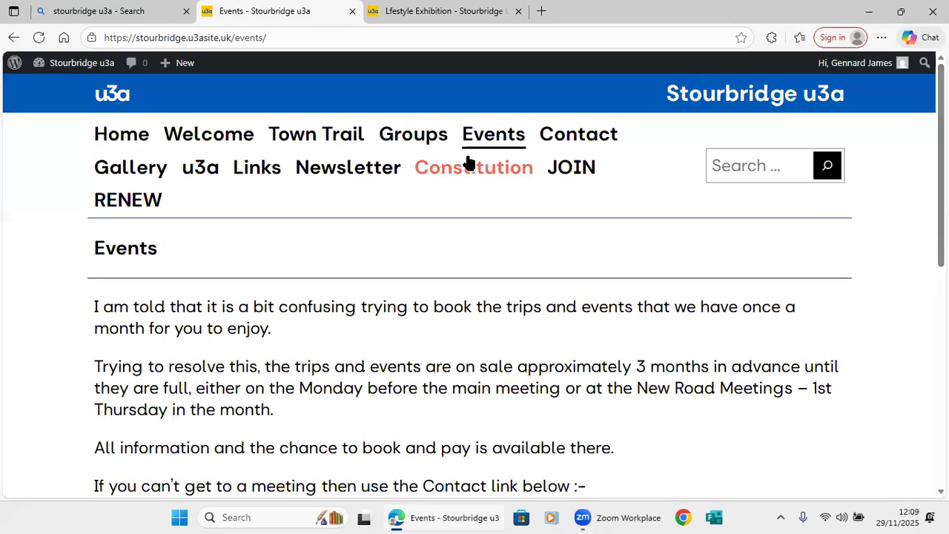
Go to the Groups page and scroll down the group list toward Lifestyle Group.
{"action": "left_click", "coordinate": [419, 140]}
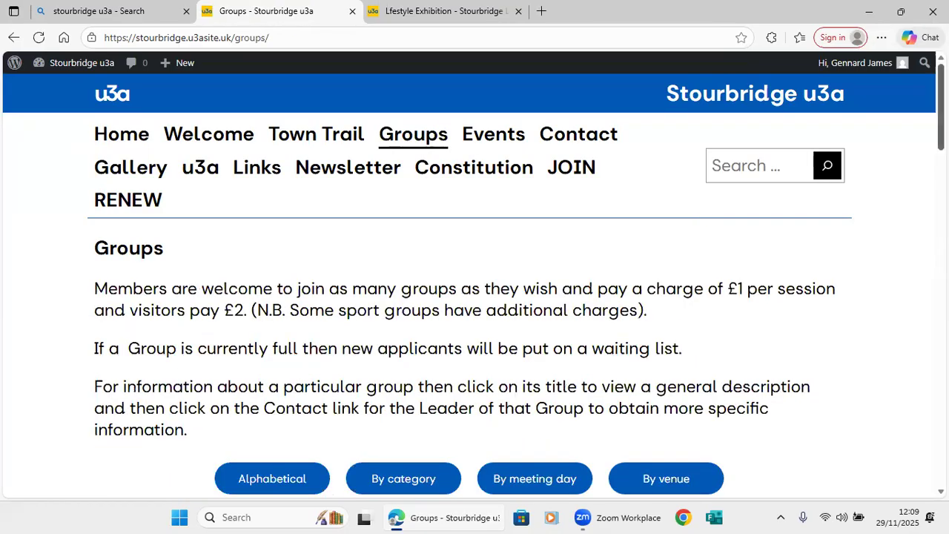
{"action": "scroll", "coordinate": [924, 342], "scroll_direction": "down", "scroll_amount": 10}
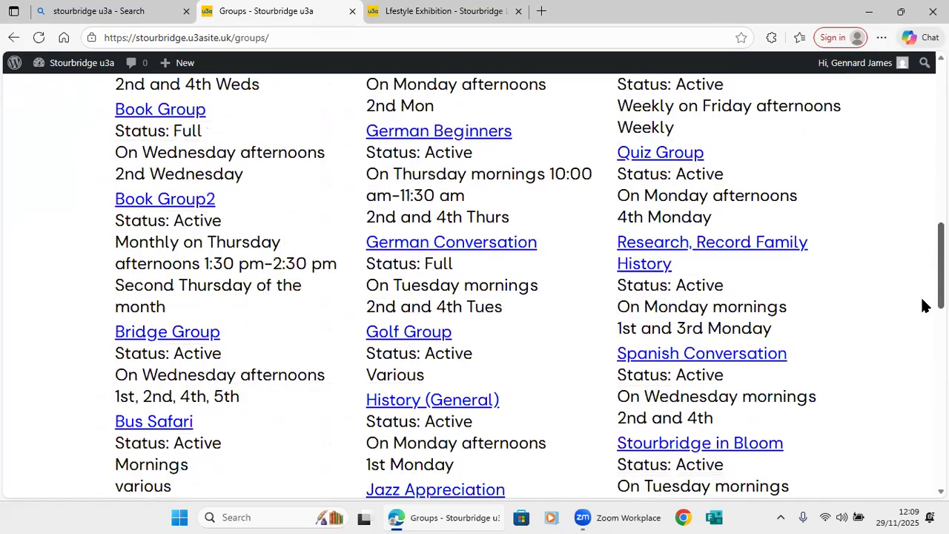
{"action": "scroll", "coordinate": [924, 342], "scroll_direction": "down", "scroll_amount": 8}
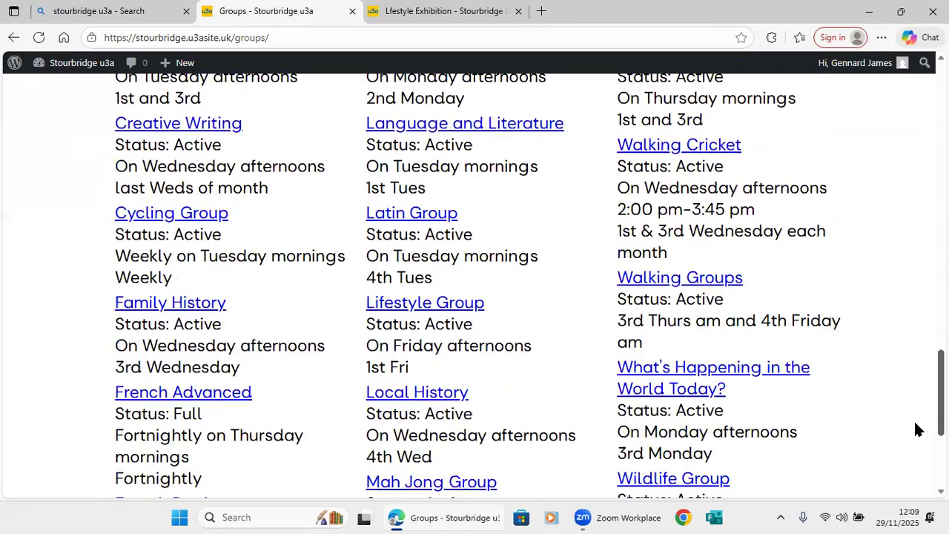
Open Lifestyle Group and confirm the exhibition appears under Forthcoming events for 10th January 2026.
{"action": "left_click", "coordinate": [467, 312]}
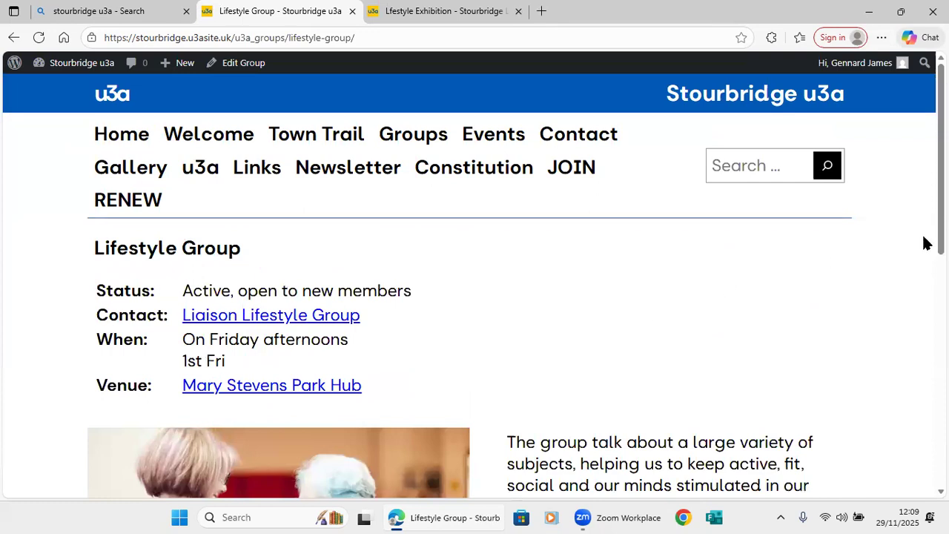
{"action": "scroll", "coordinate": [475, 286], "scroll_direction": "down", "scroll_amount": 4}
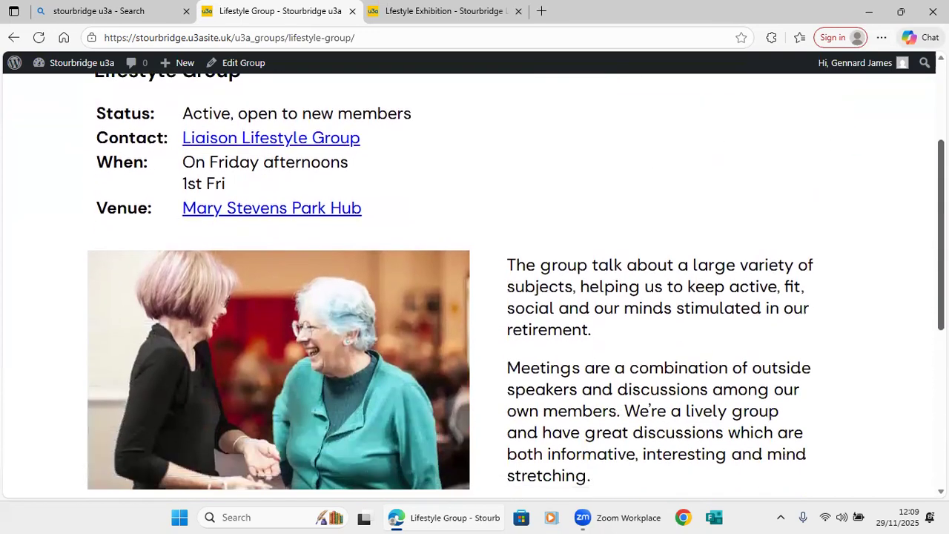
{"action": "scroll", "coordinate": [924, 405], "scroll_direction": "down", "scroll_amount": 3}
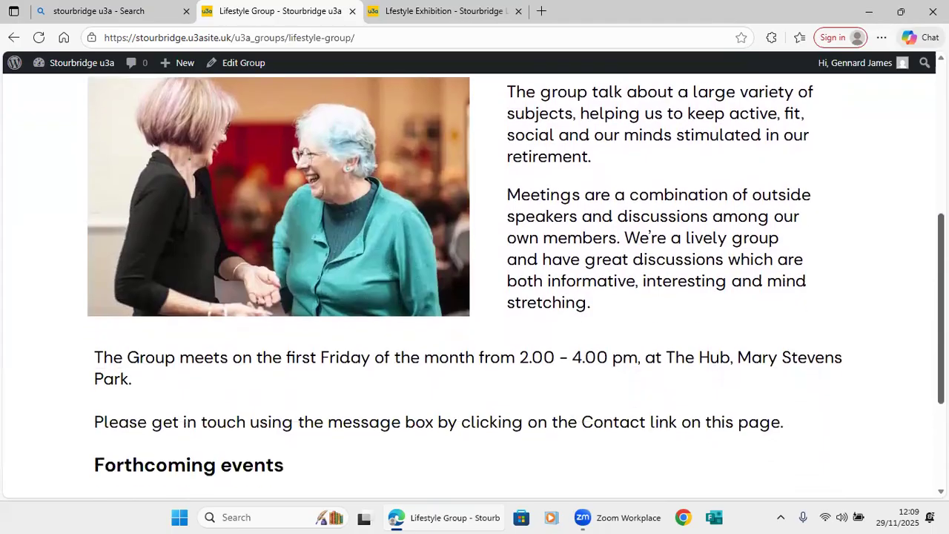
{"action": "scroll", "coordinate": [922, 441], "scroll_direction": "down", "scroll_amount": 2}
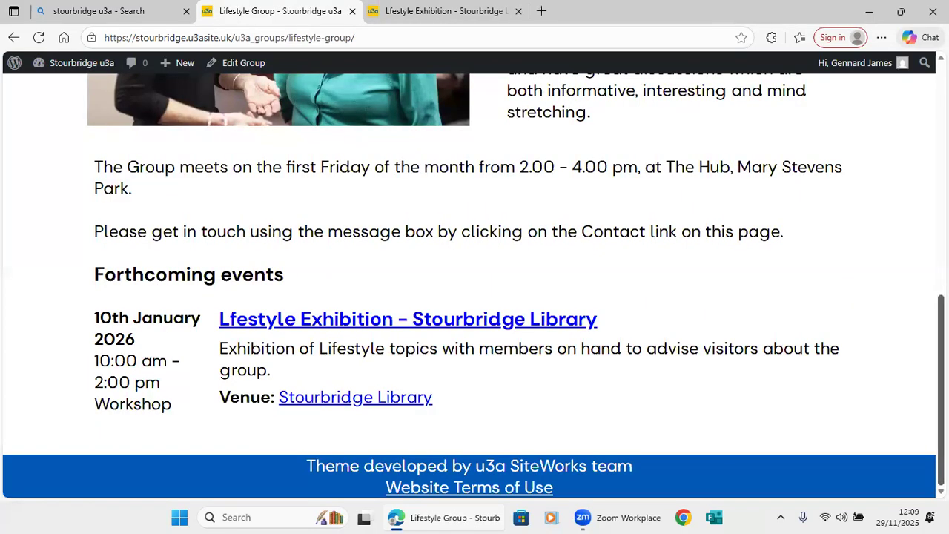
{"action": "scroll", "coordinate": [940, 390], "scroll_direction": "up", "scroll_amount": 6}
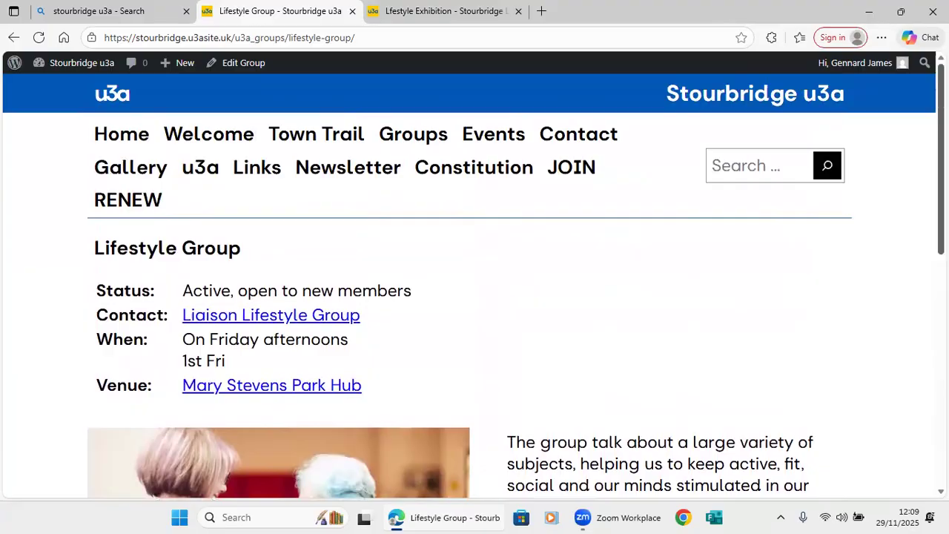
Close the Lifestyle Exhibition preview tab and log out of WordPress from the account menu.
{"action": "left_click", "coordinate": [517, 15]}
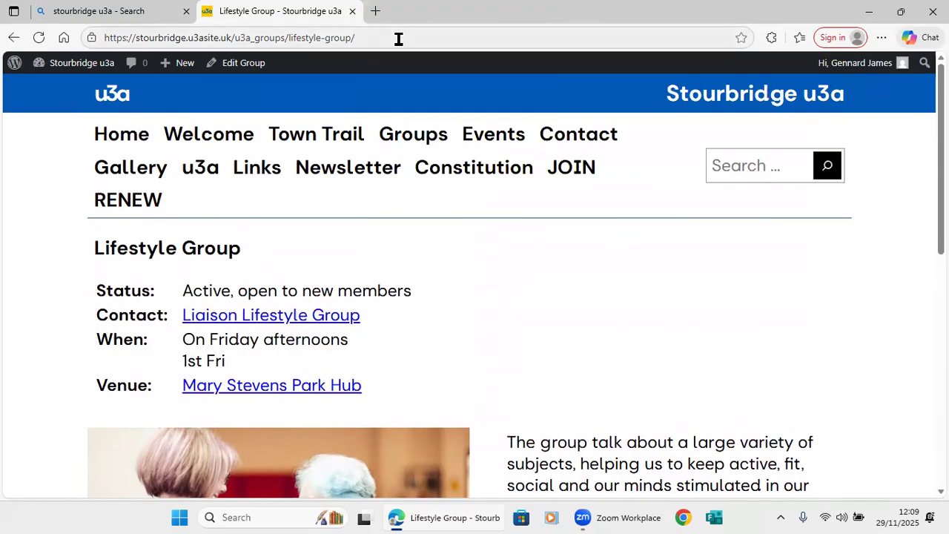
{"action": "mouse_move", "coordinate": [859, 64]}
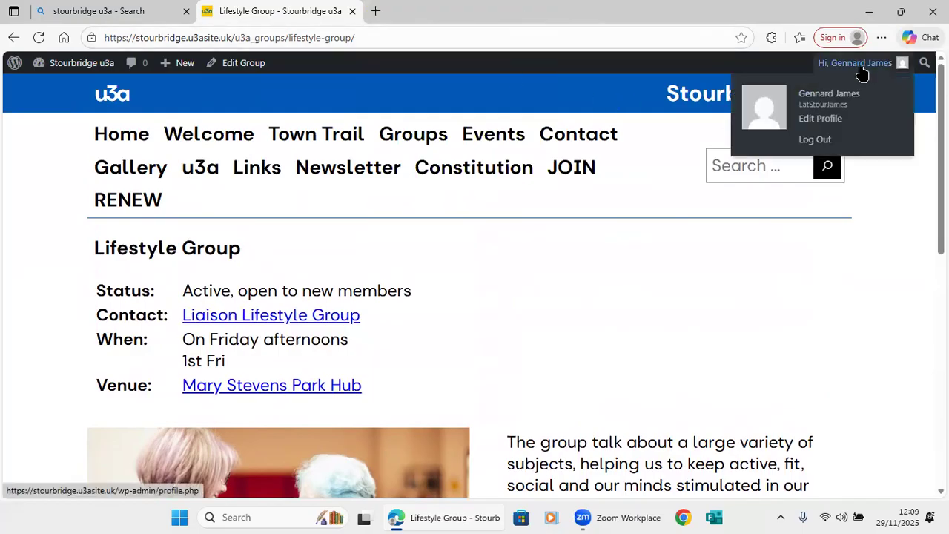
{"action": "left_click", "coordinate": [827, 139]}
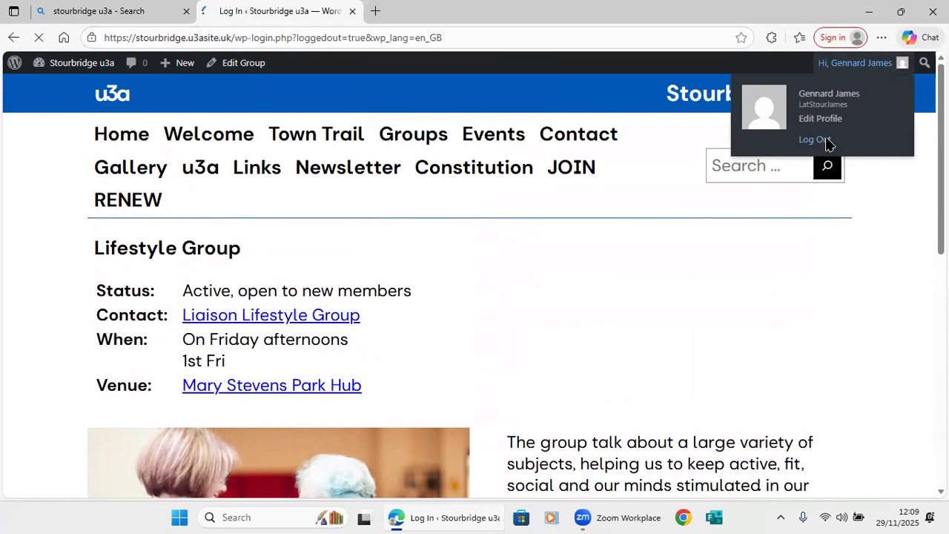